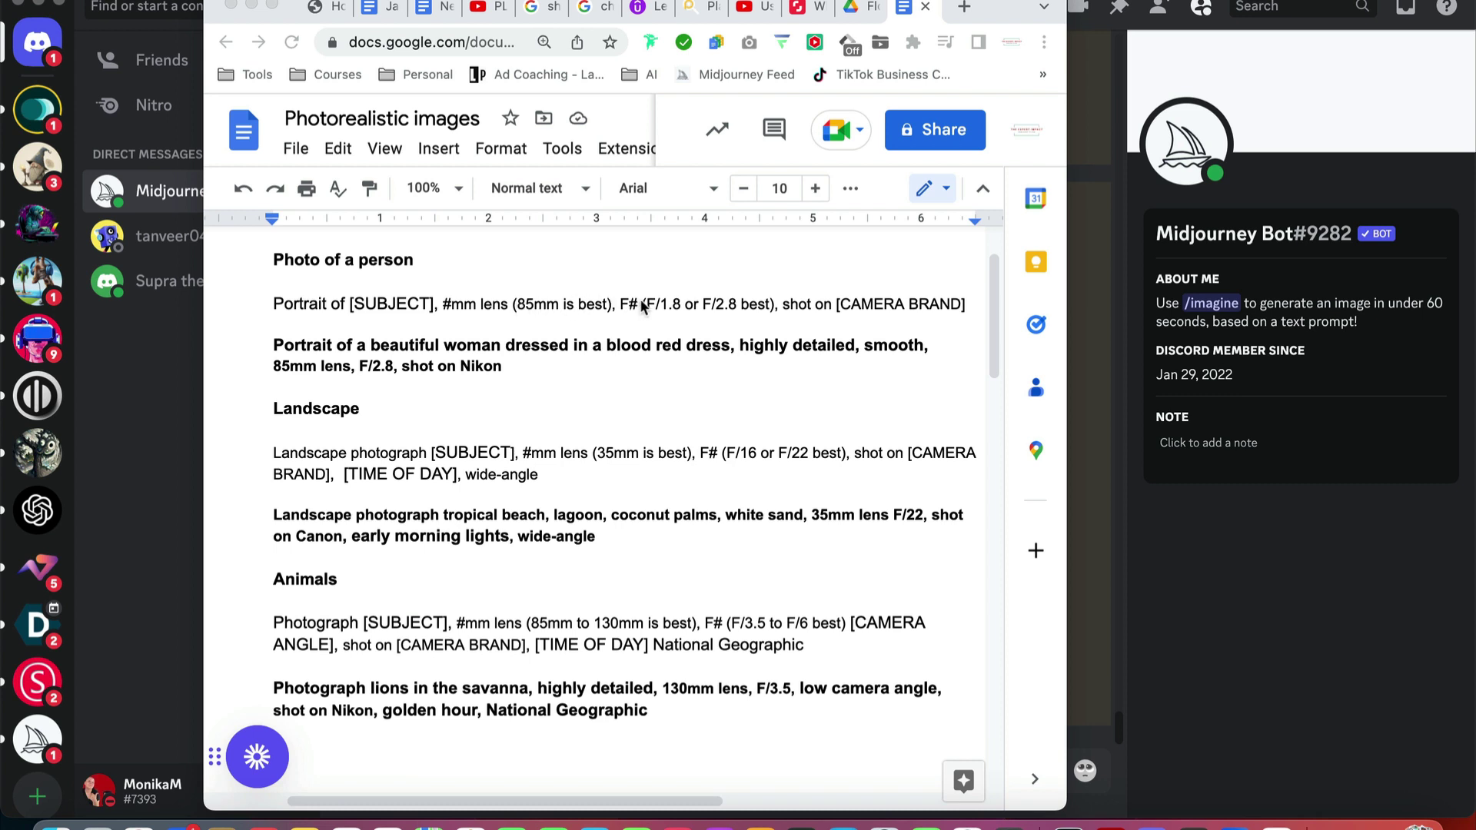
Highlight the aperture values and the camera brand placeholder in the portrait template
{"action": "left_click", "coordinate": [681, 307]}
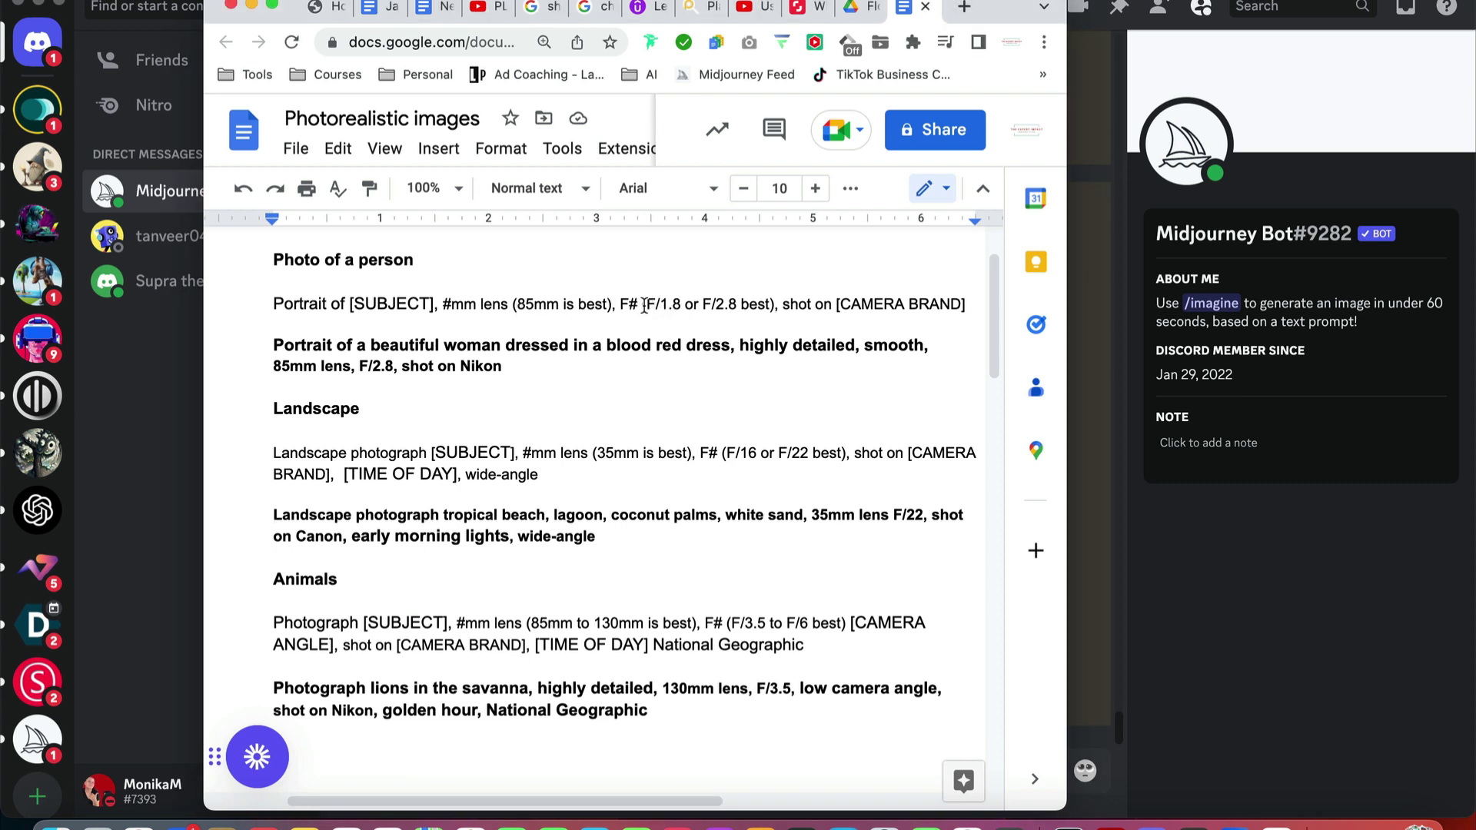
{"action": "left_click_drag", "start_coordinate": [642, 305], "coordinate": [770, 301]}
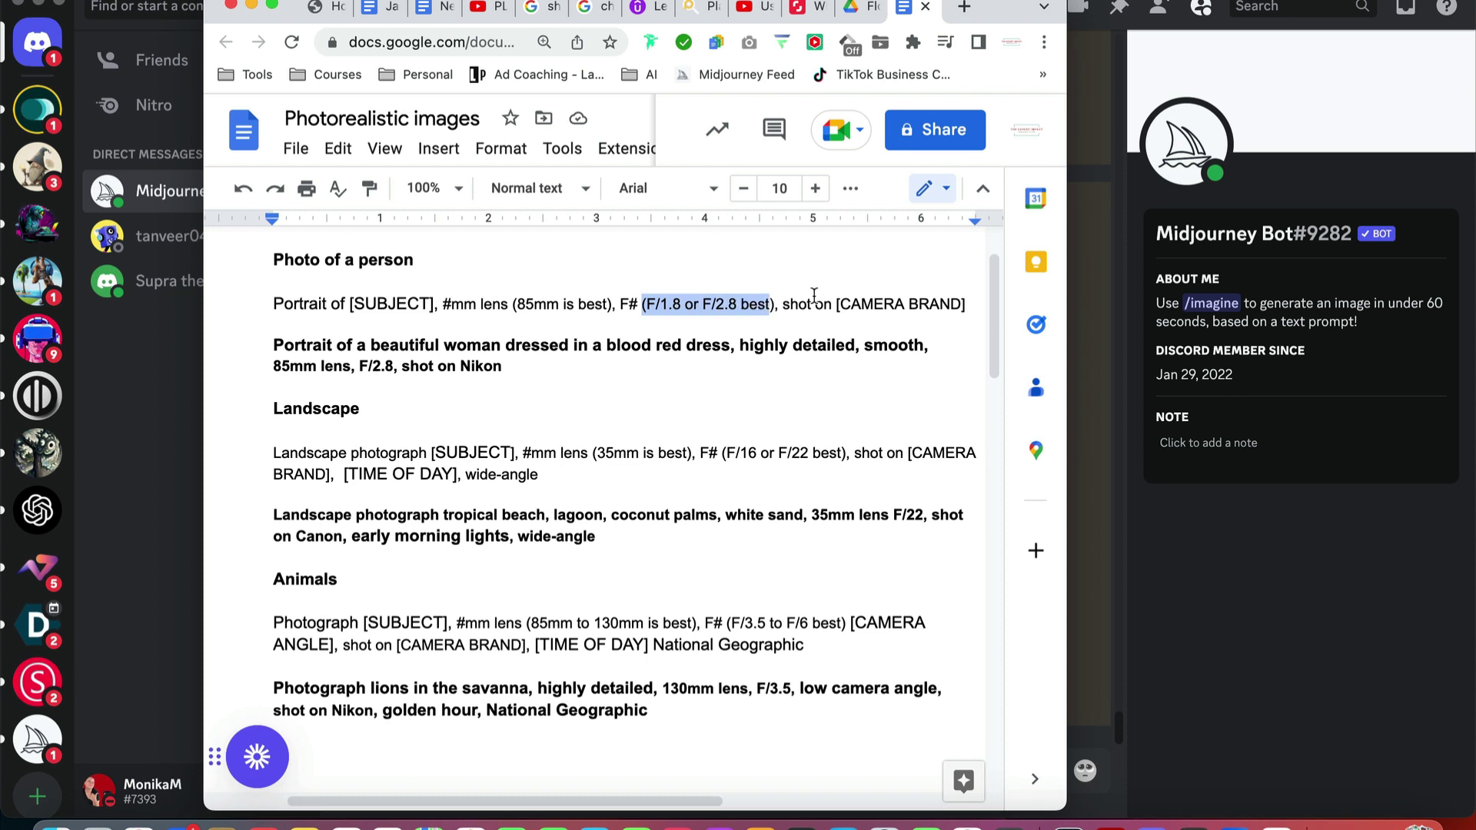
{"action": "left_click_drag", "start_coordinate": [836, 304], "coordinate": [969, 302]}
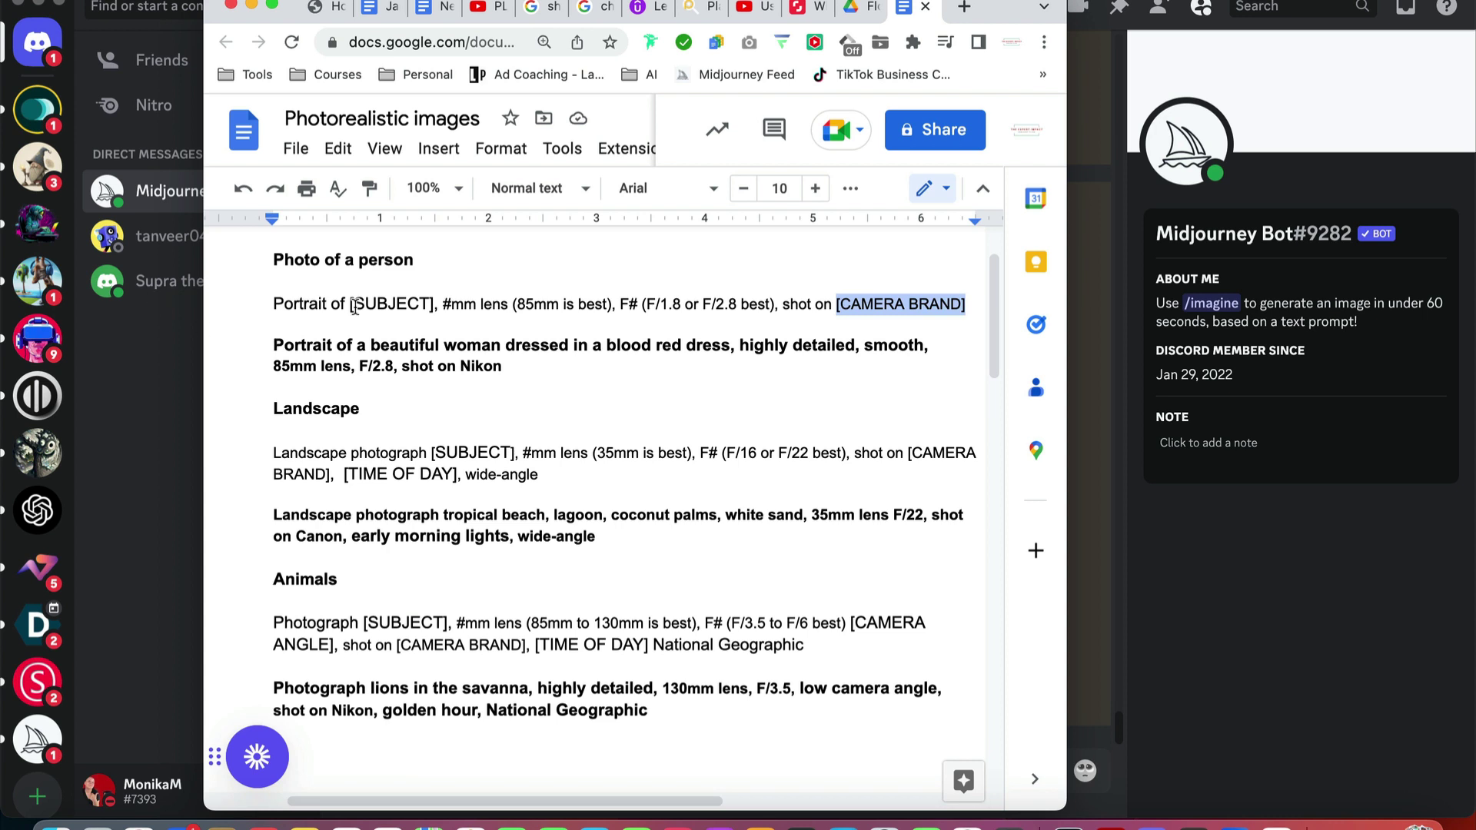
Point out 'highly detailed', 'smooth' and '85mm lens', then select the whole red-dress portrait prompt
{"action": "left_click_drag", "start_coordinate": [738, 349], "coordinate": [855, 342]}
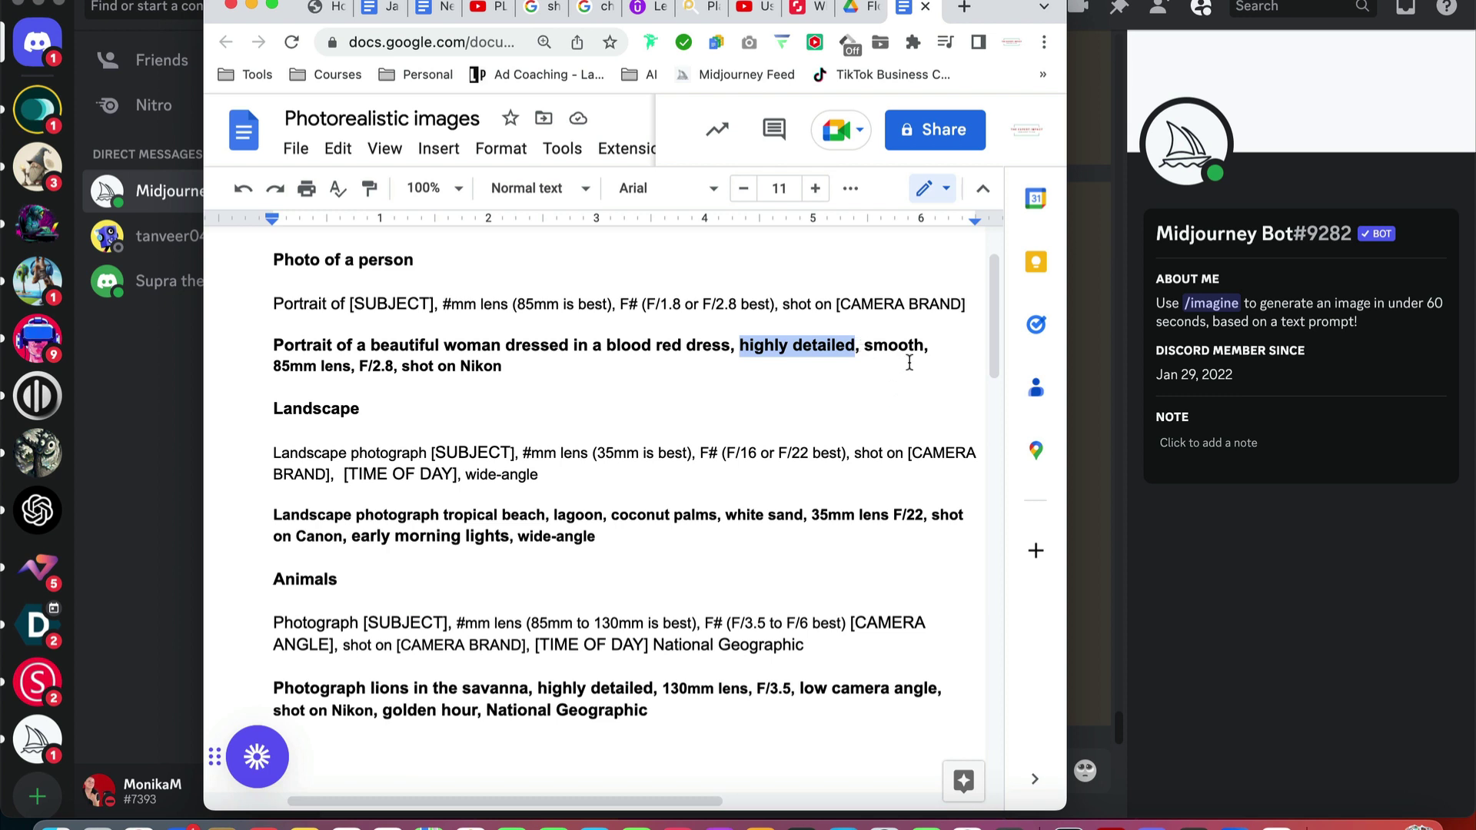
{"action": "left_click", "coordinate": [885, 346]}
{"action": "double_click", "coordinate": [885, 346]}
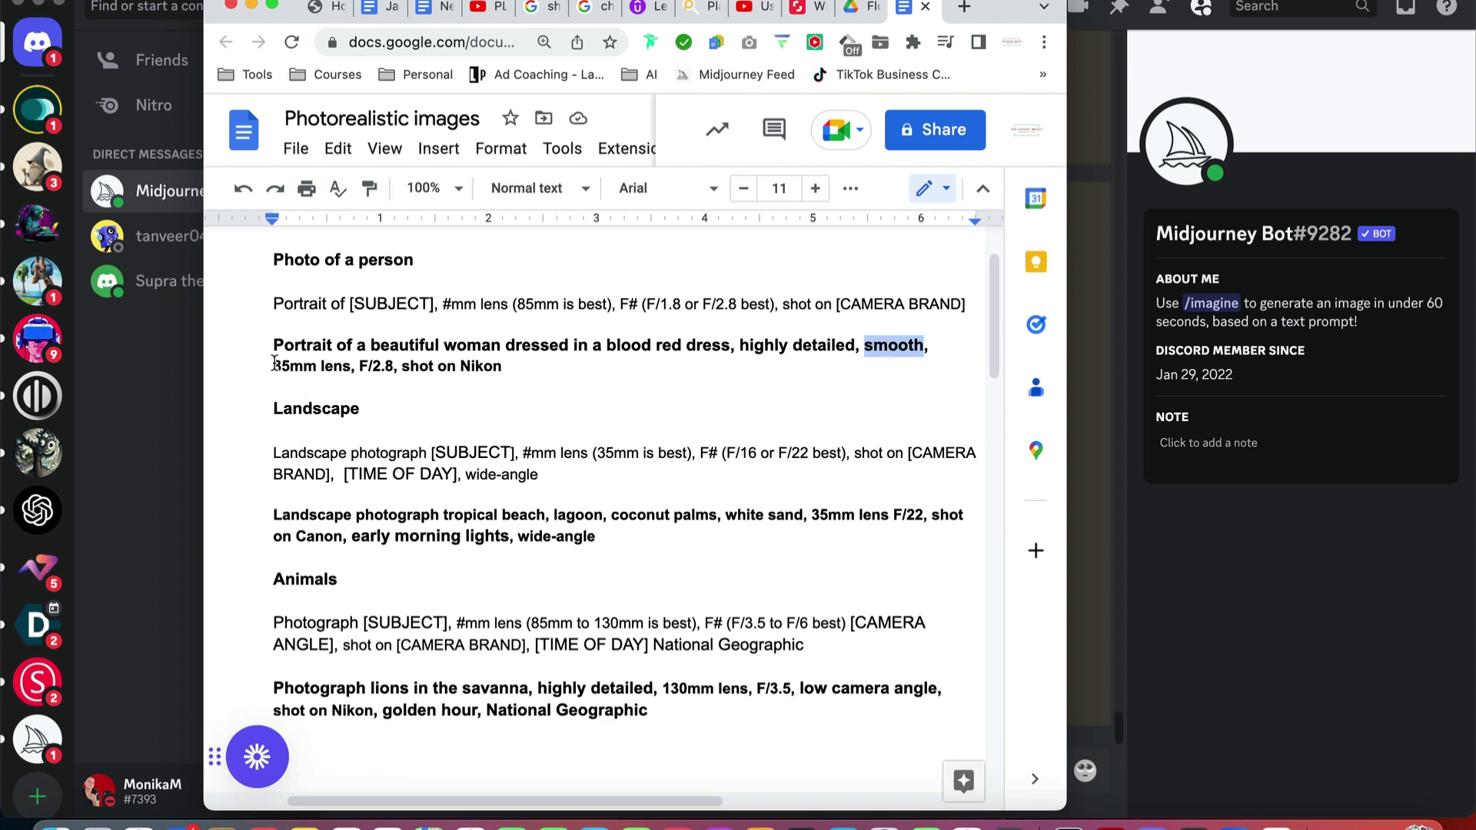
{"action": "left_click_drag", "start_coordinate": [274, 363], "coordinate": [392, 367]}
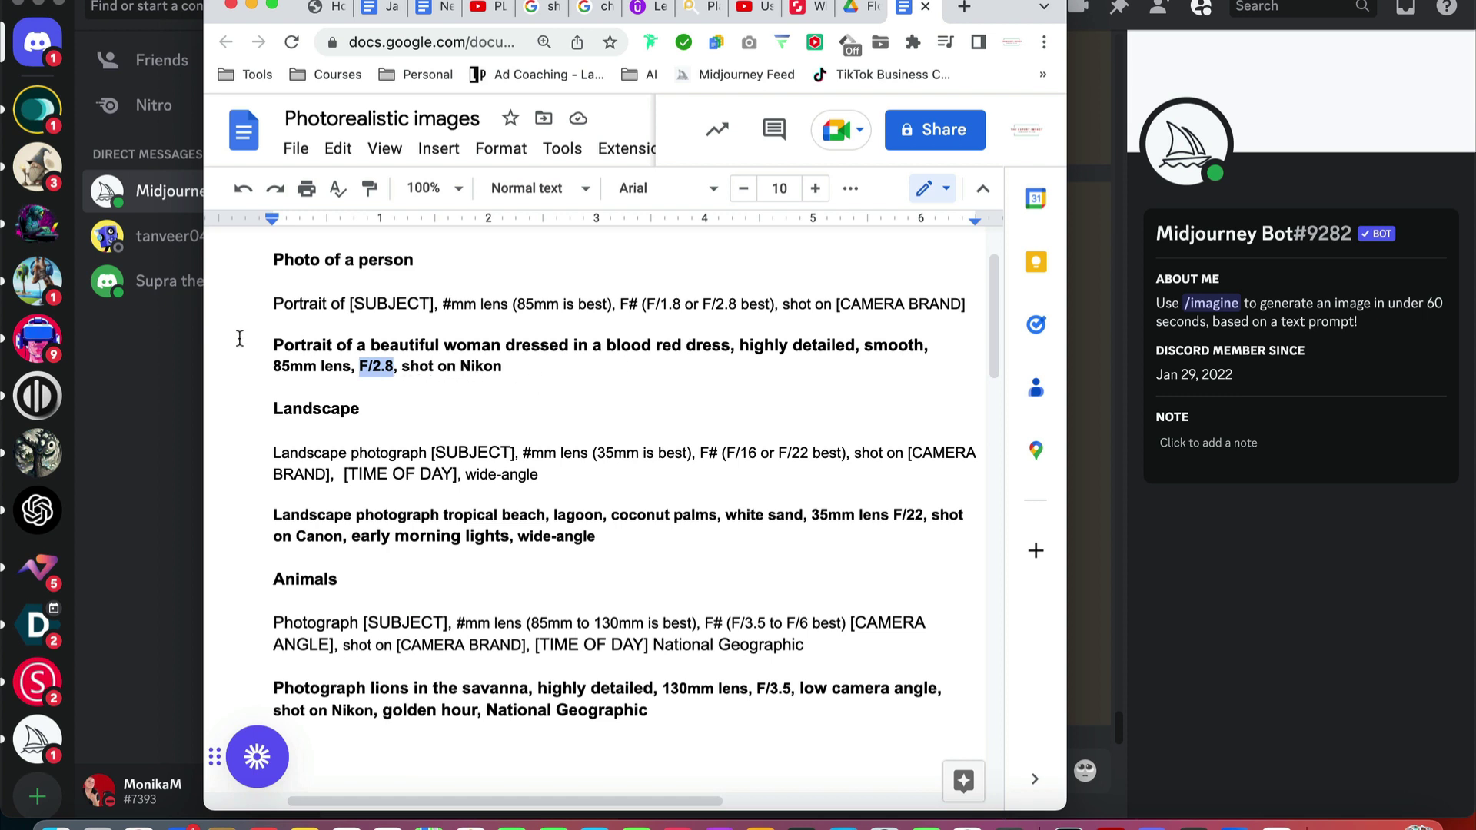
{"action": "left_click_drag", "start_coordinate": [273, 344], "coordinate": [499, 373]}
{"action": "key", "text": "super+c"}
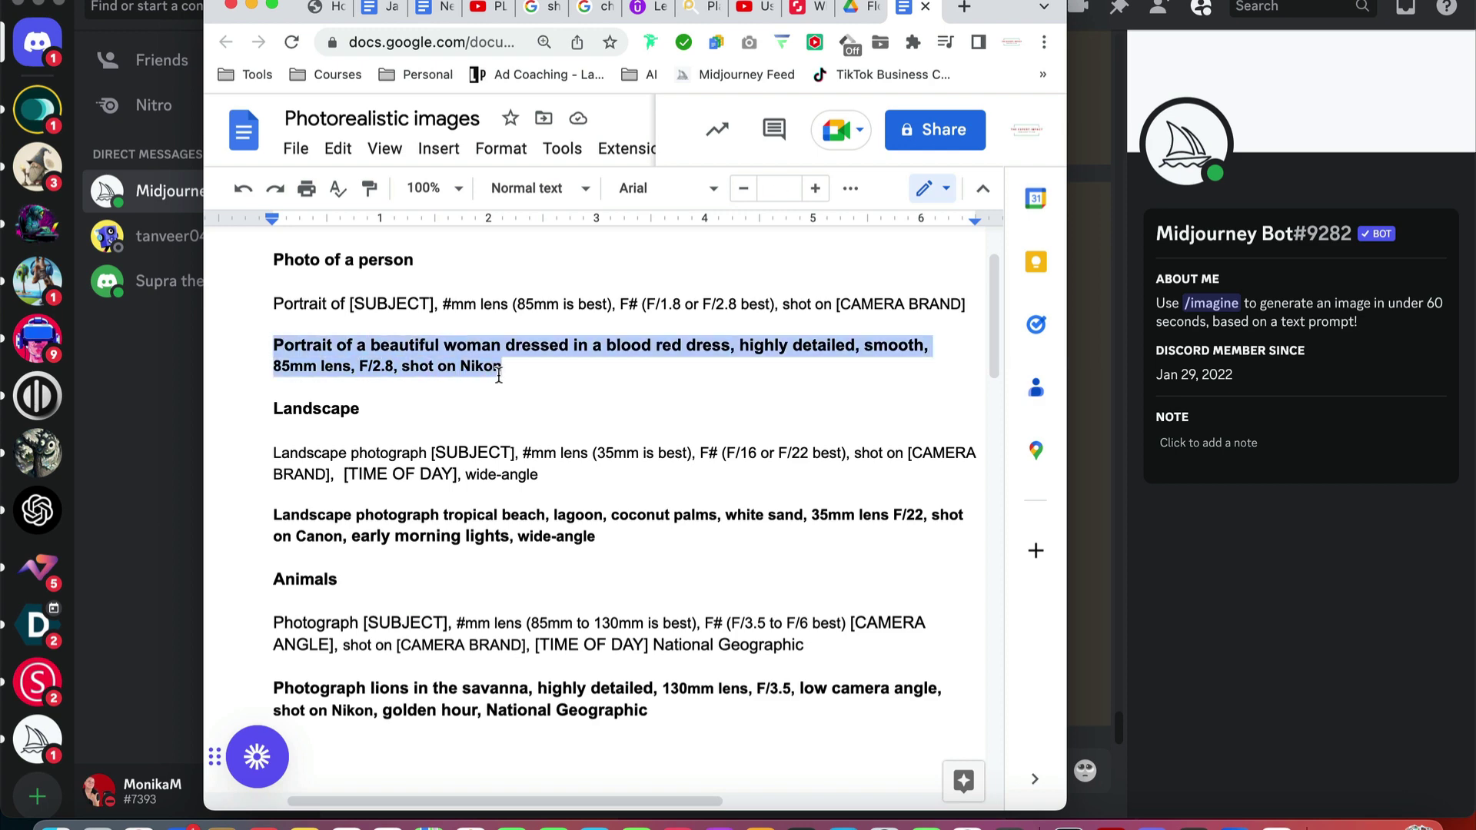
Submit the pasted red-dress portrait prompt to Midjourney via /imagine with --ar 2:3
{"action": "left_click", "coordinate": [1253, 646]}
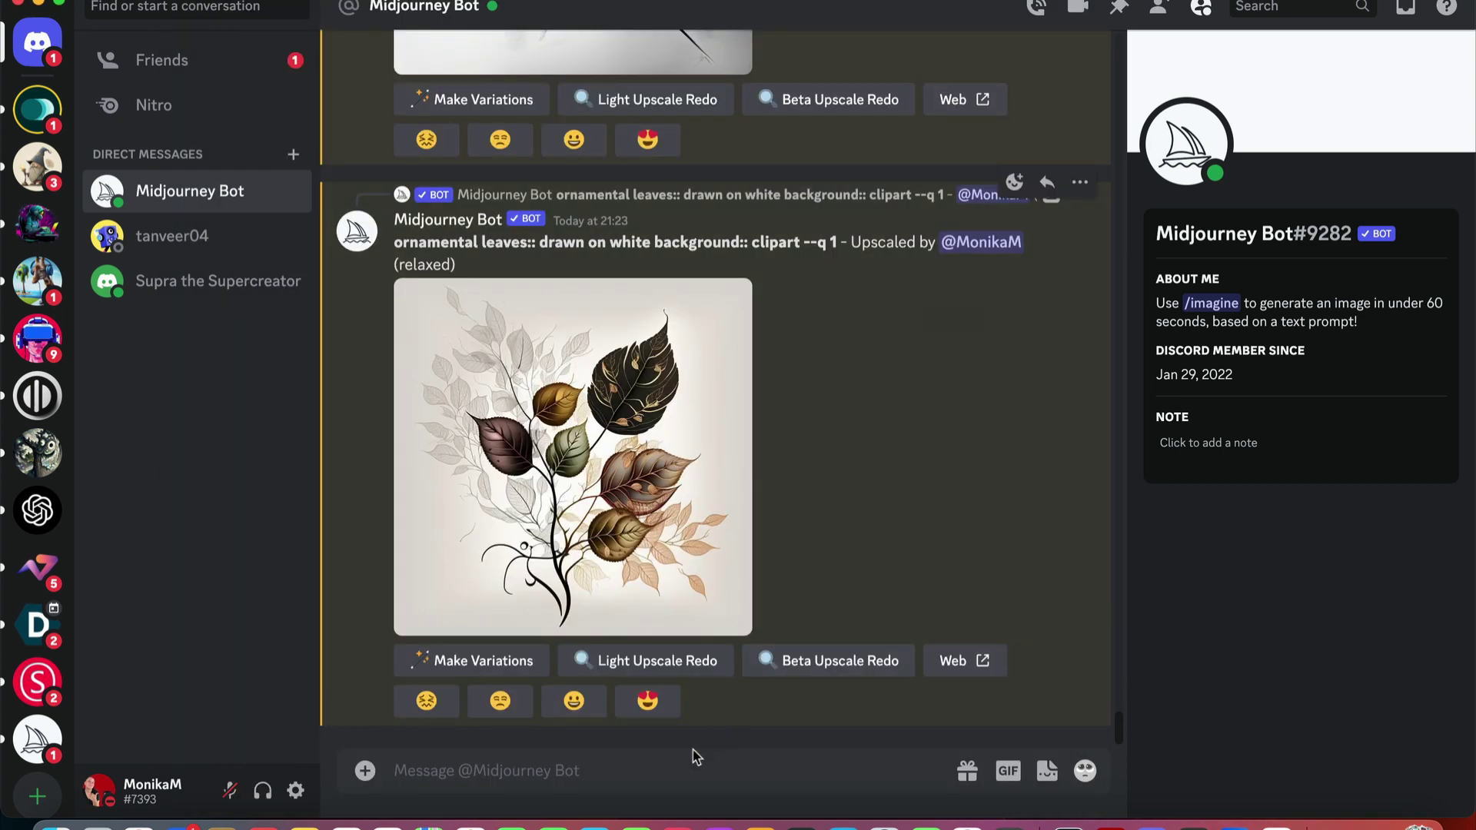
{"action": "left_click", "coordinate": [669, 769]}
{"action": "type", "text": "/im"}
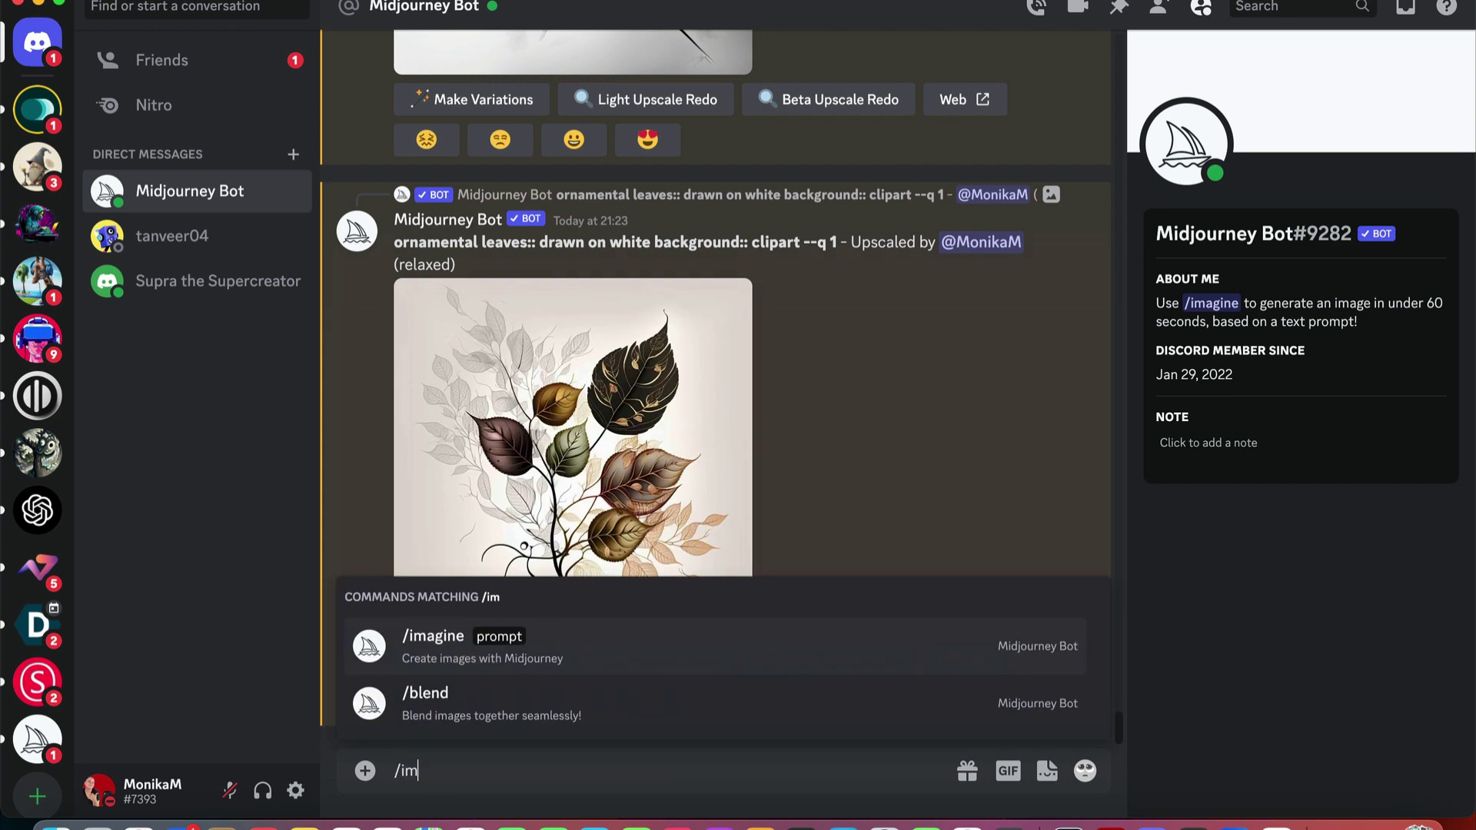
{"action": "type", "text": "a"}
{"action": "left_click", "coordinate": [740, 642]}
{"action": "key", "text": "super+v"}
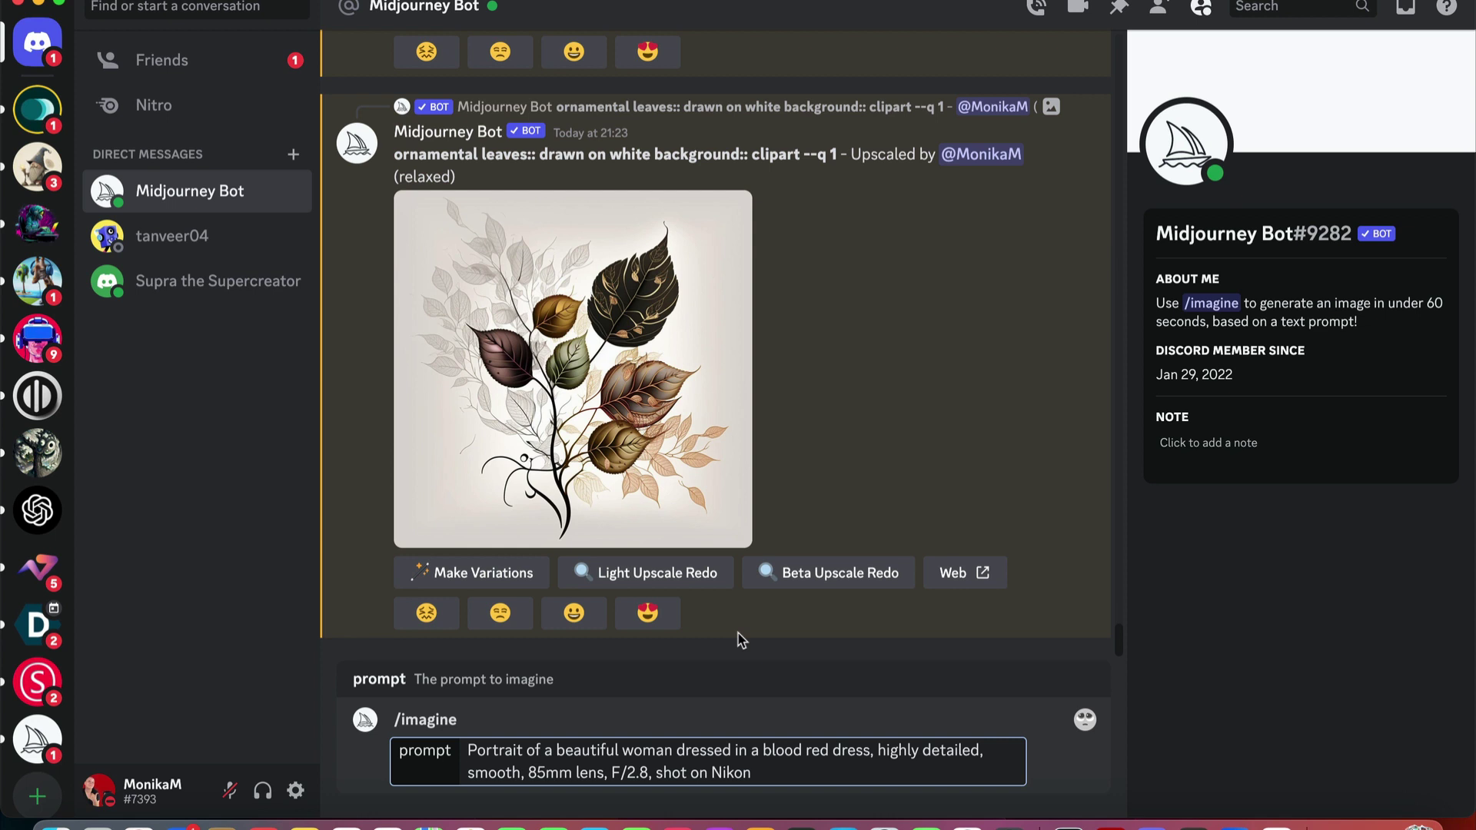
{"action": "type", "text": "--ar"}
{"action": "type", "text": "2:3"}
{"action": "key", "text": "Return"}
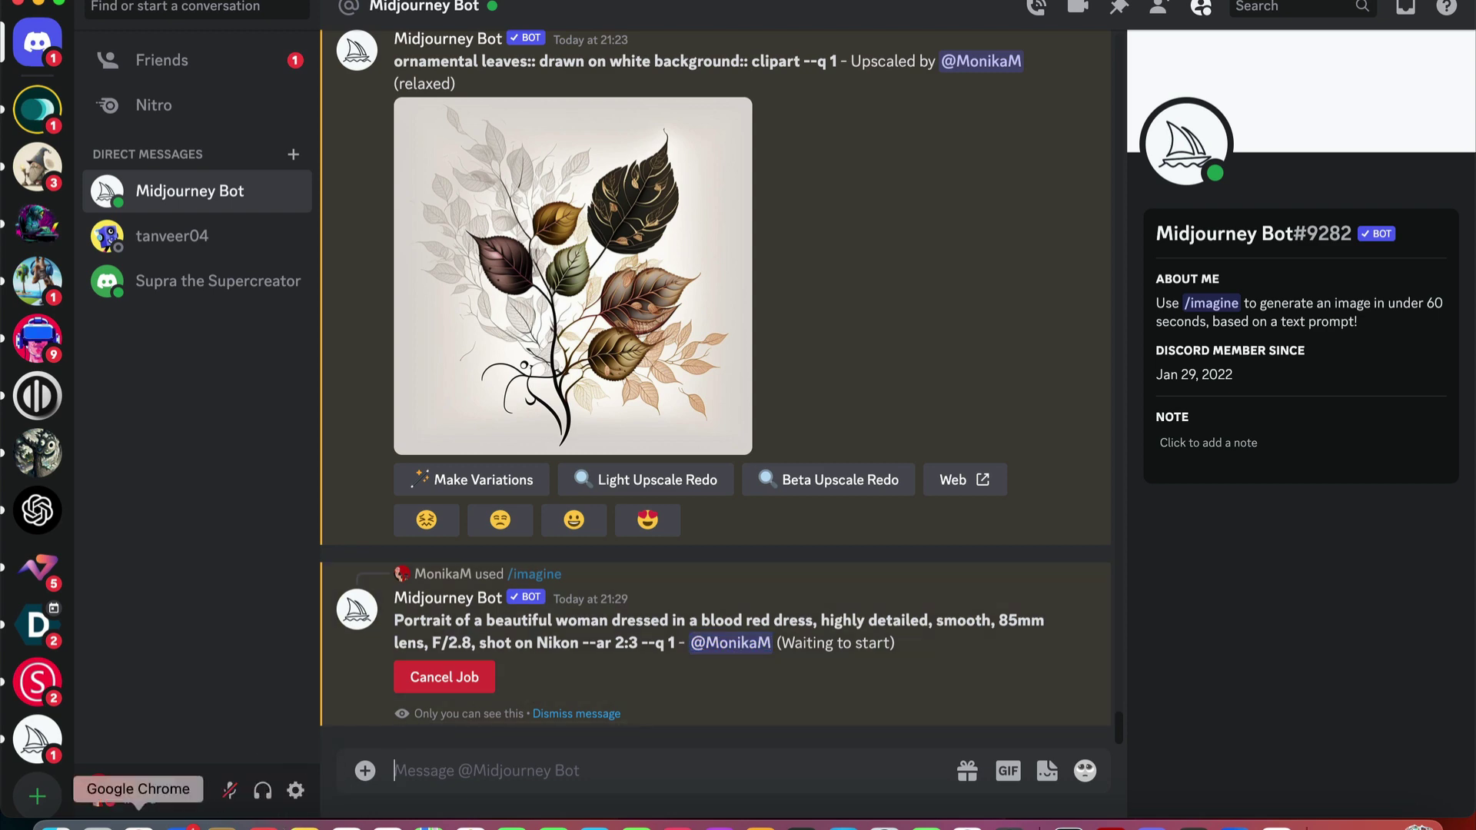
Highlight the Landscape heading, the [TIME OF DAY] placeholder and 'wide-angle' in the landscape template
{"action": "left_click", "coordinate": [139, 824]}
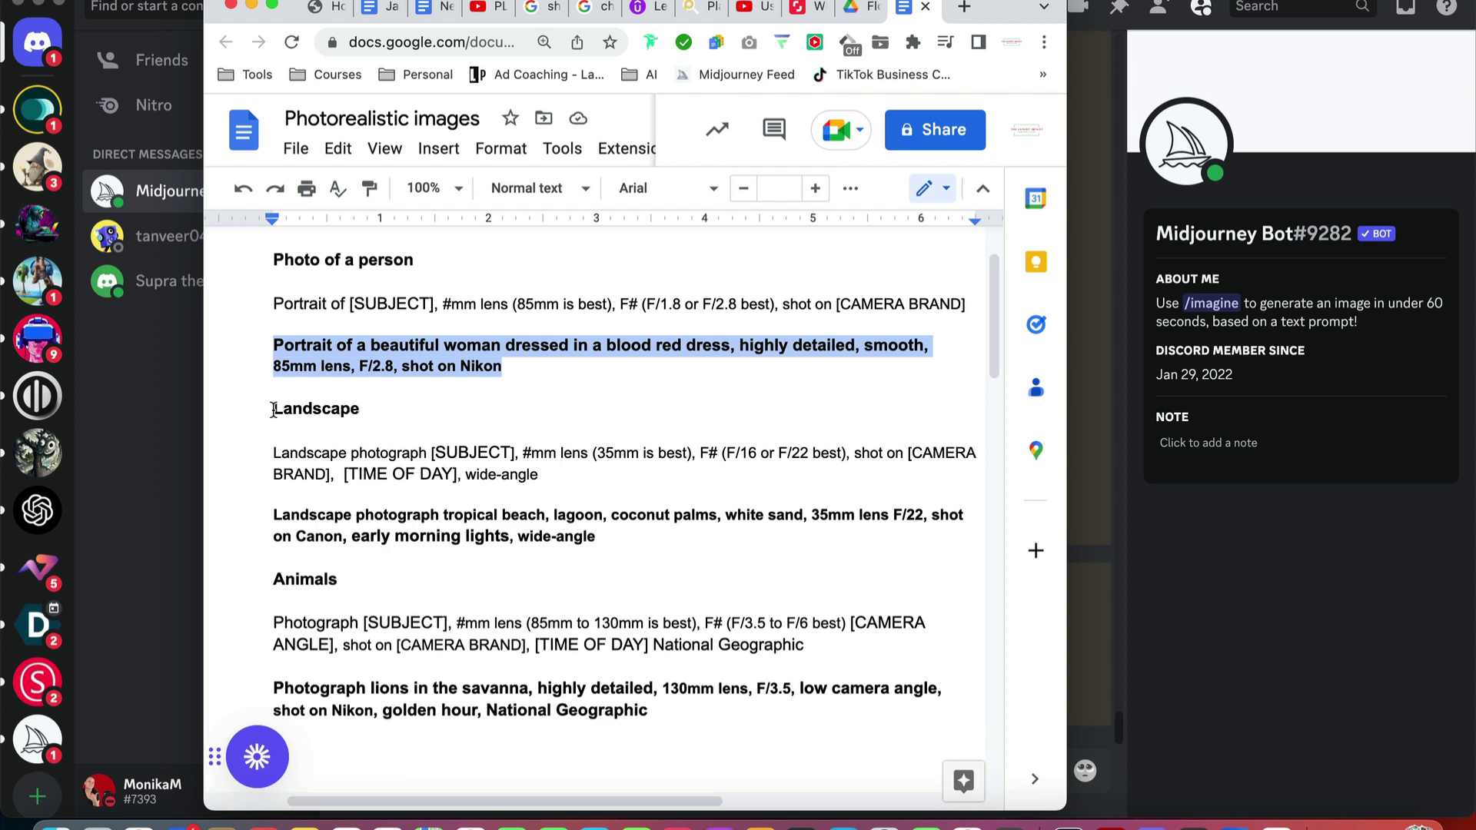
{"action": "left_click_drag", "start_coordinate": [274, 409], "coordinate": [362, 409]}
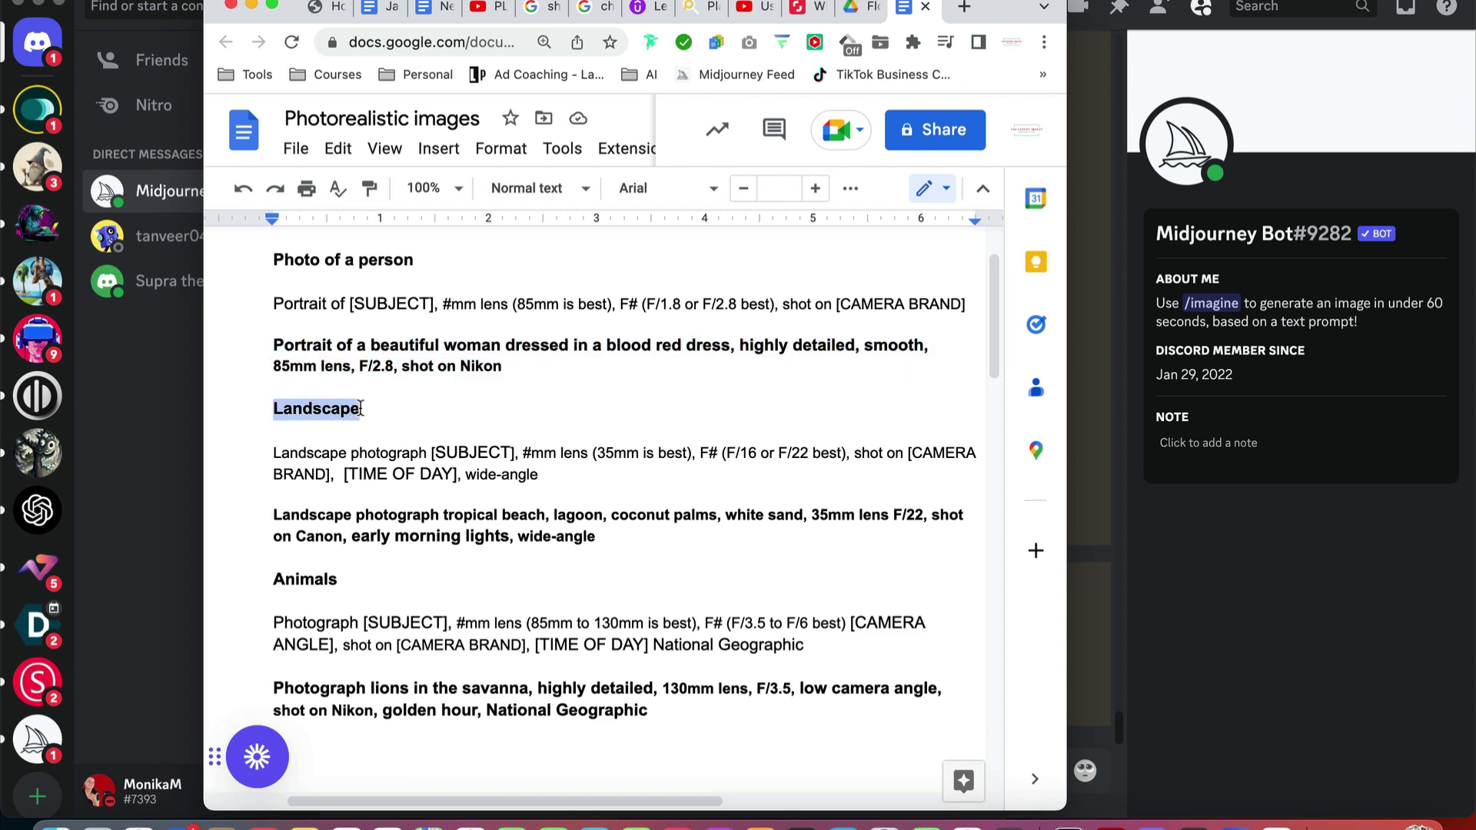
{"action": "left_click", "coordinate": [403, 429]}
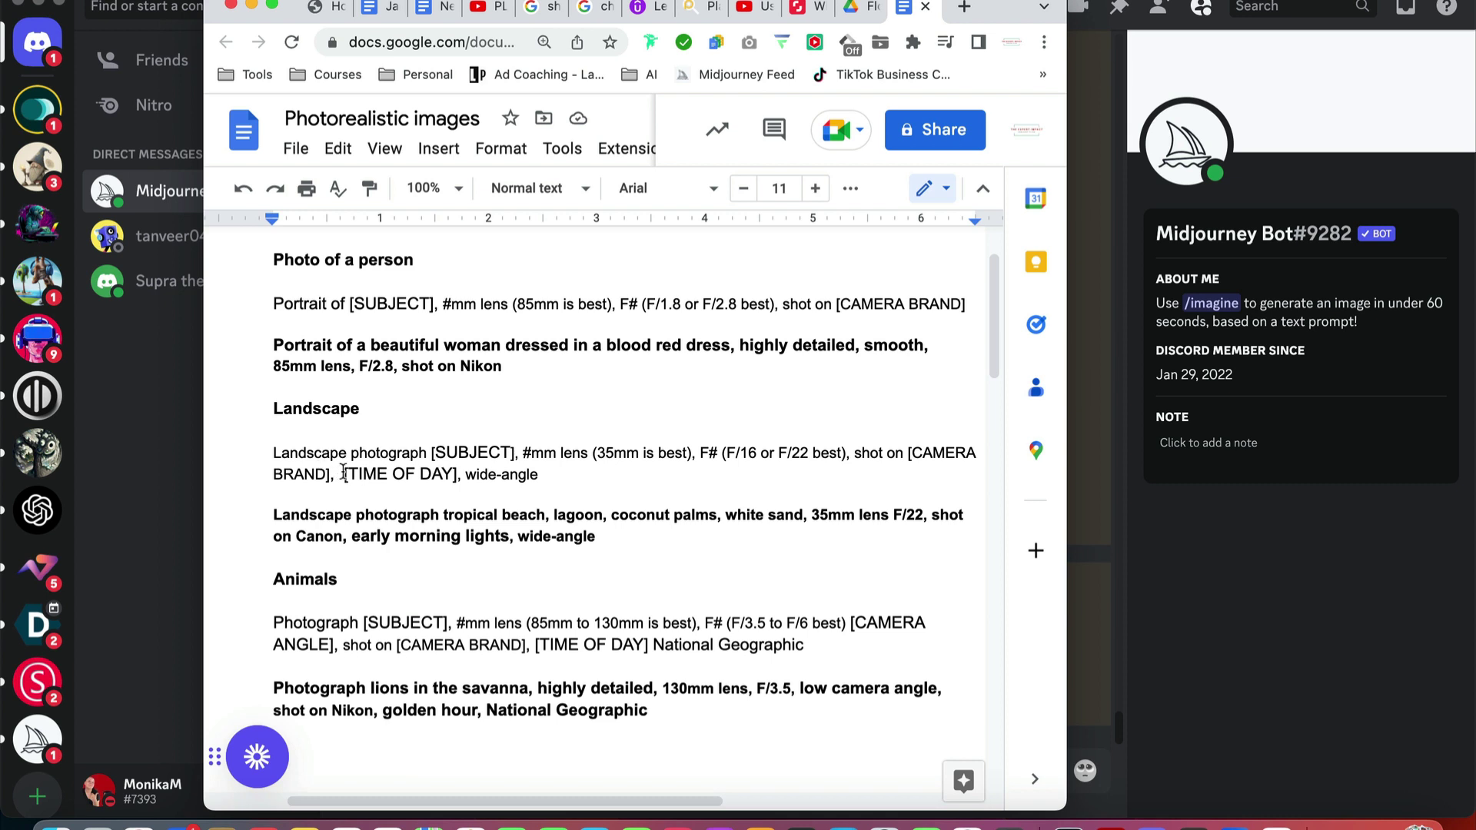
{"action": "left_click_drag", "start_coordinate": [344, 472], "coordinate": [460, 478]}
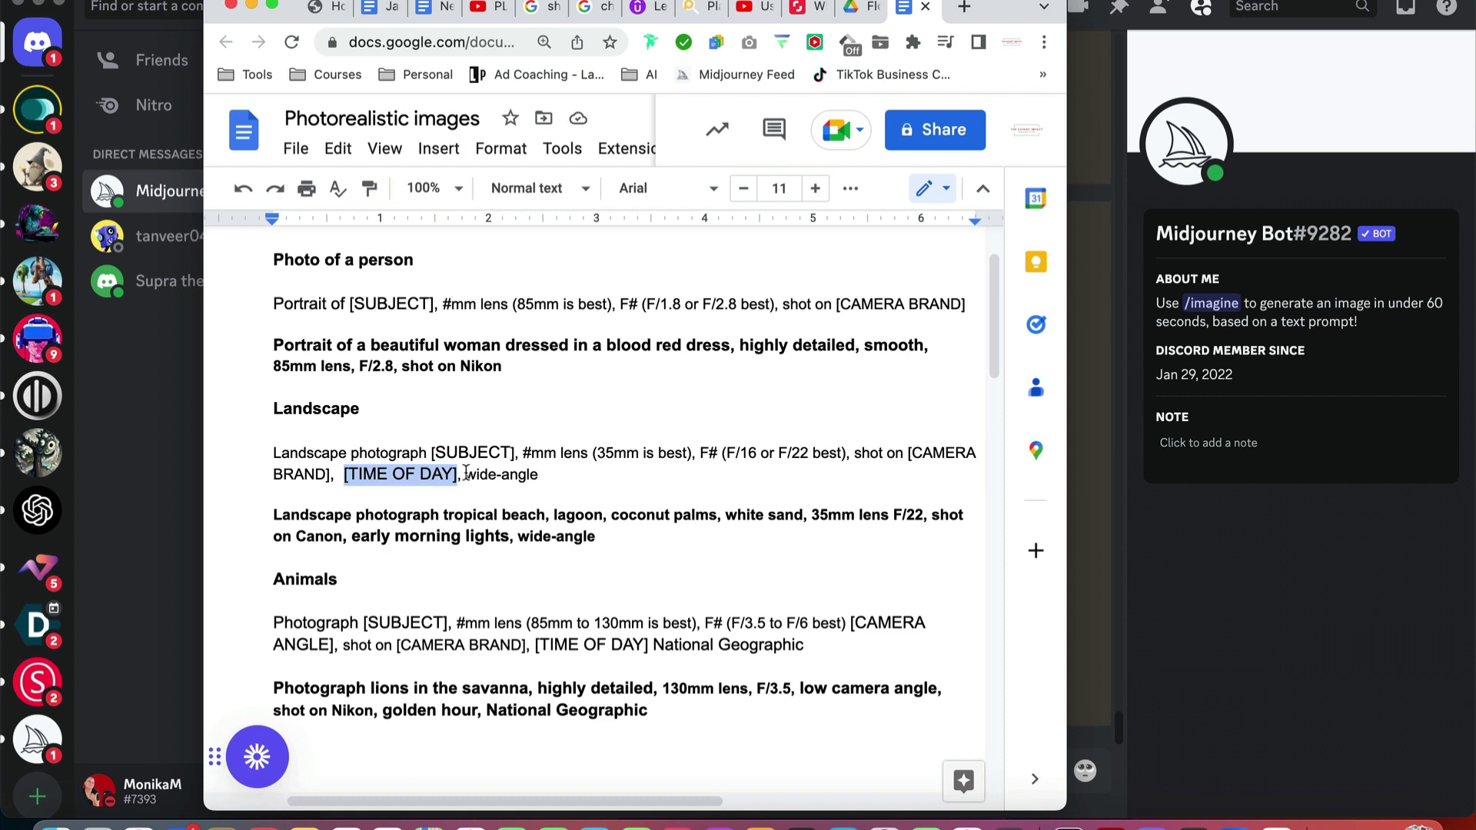
{"action": "left_click_drag", "start_coordinate": [466, 474], "coordinate": [537, 470]}
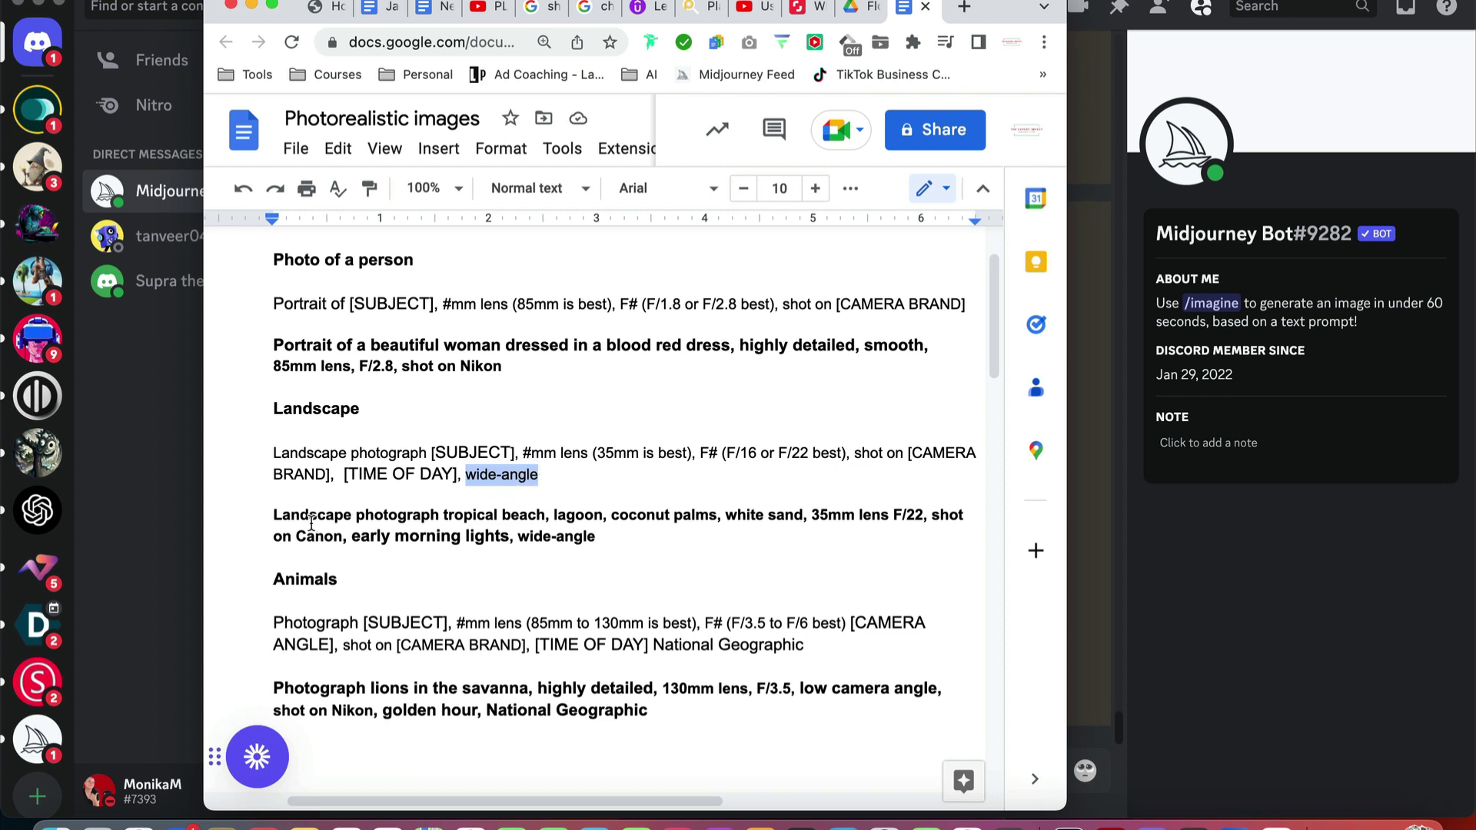
Add a comma after '35mm lens' in the beach prompt
{"action": "left_click", "coordinate": [272, 517]}
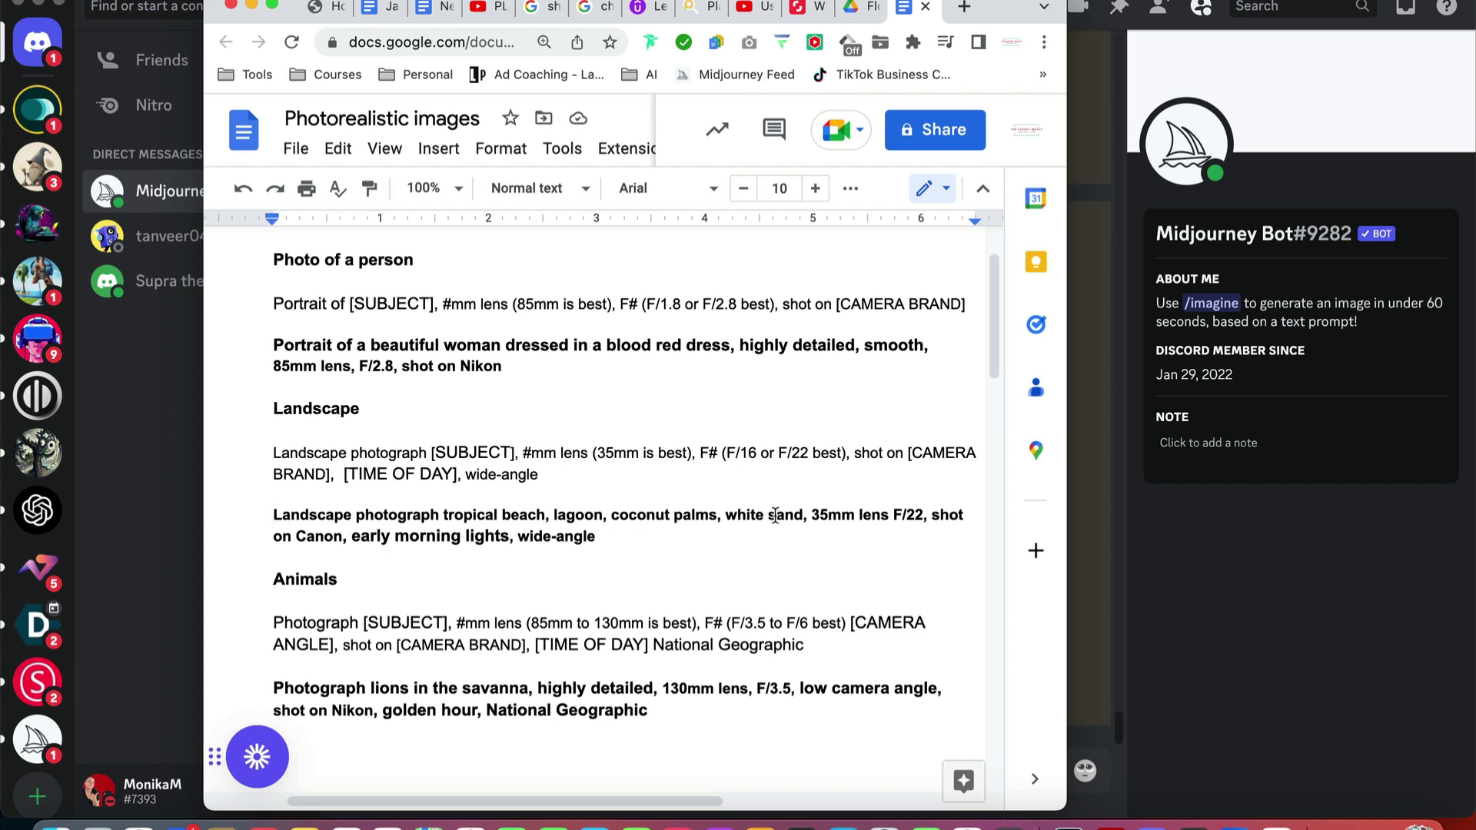
{"action": "left_click", "coordinate": [813, 514]}
{"action": "left_click", "coordinate": [893, 514]}
{"action": "type", "text": ","}
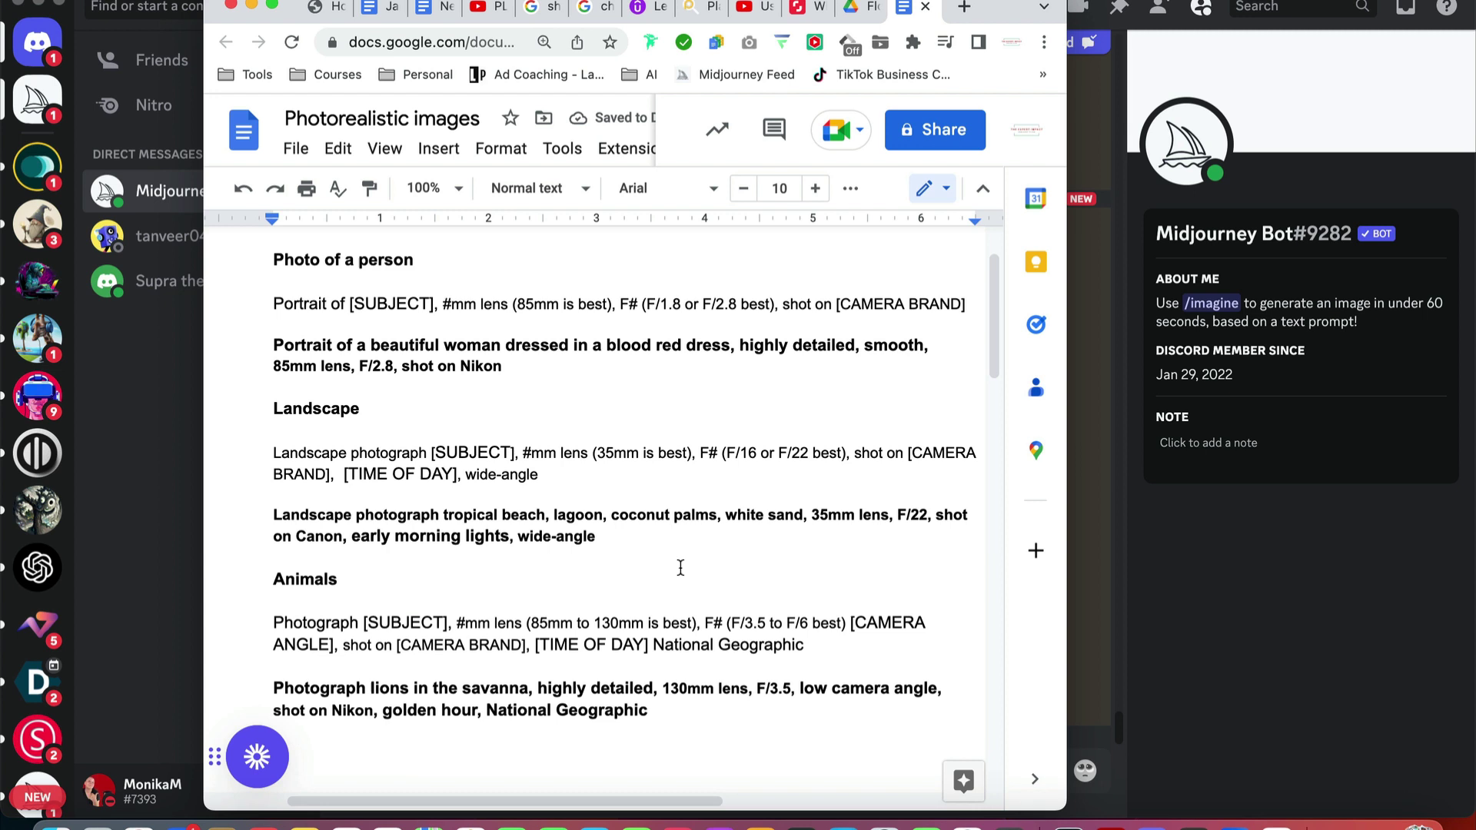
Replace 'early morning lights' with 'golden hour' and select the whole beach prompt
{"action": "left_click_drag", "start_coordinate": [351, 536], "coordinate": [509, 537]}
{"action": "type", "text": "golden "}
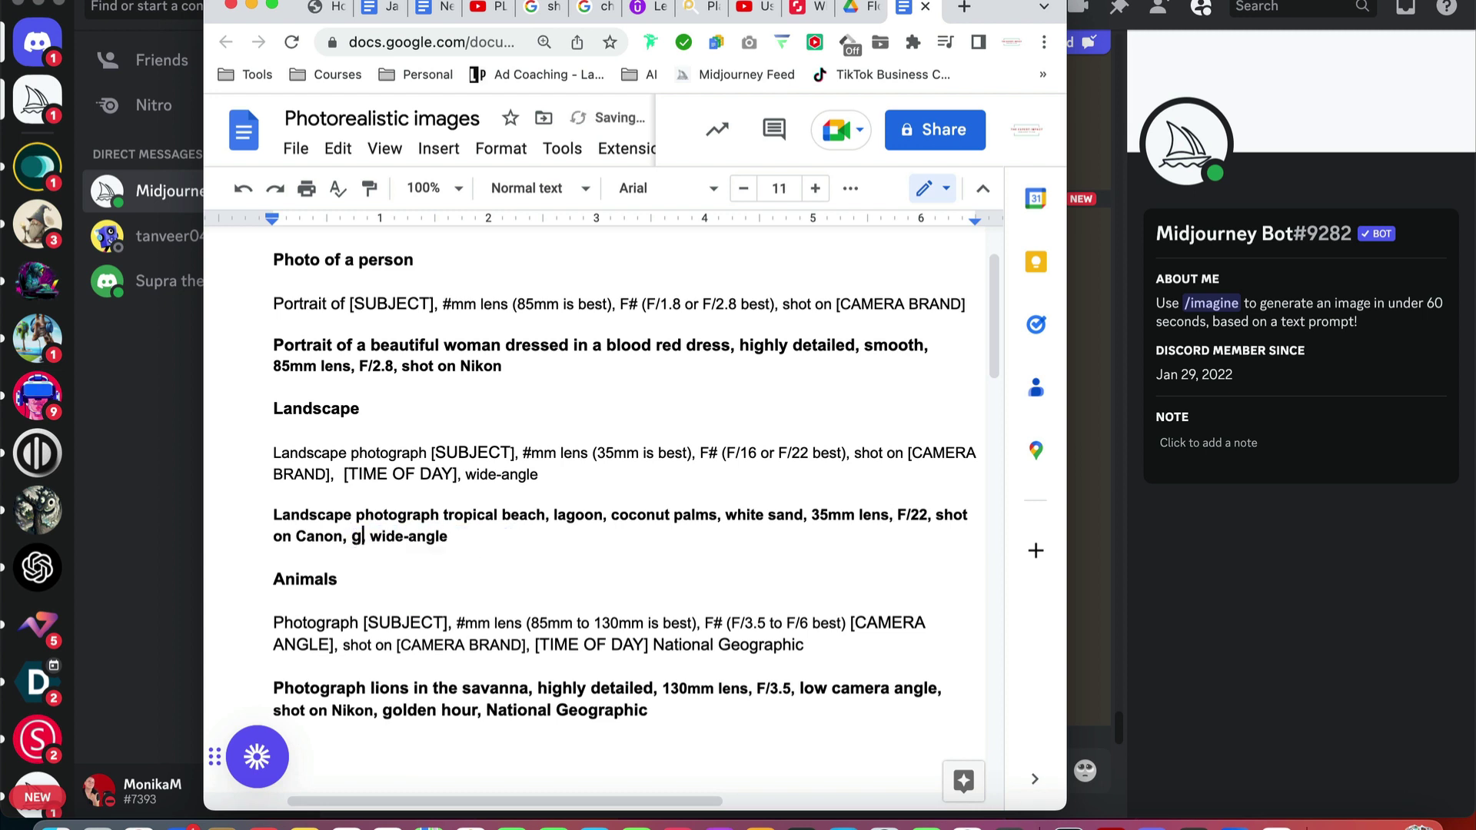
{"action": "type", "text": "hour,"}
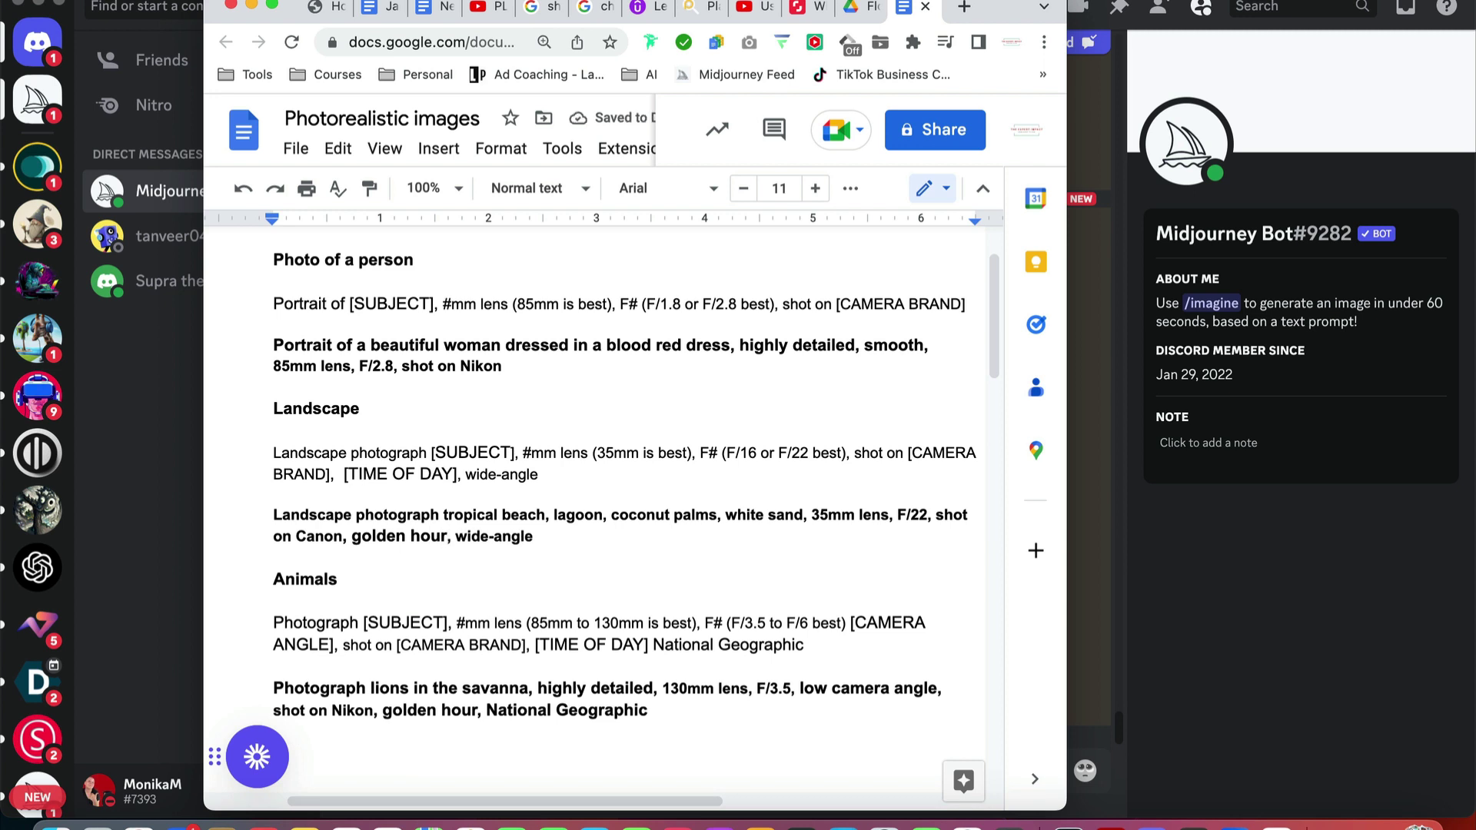
{"action": "left_click_drag", "start_coordinate": [552, 543], "coordinate": [269, 521]}
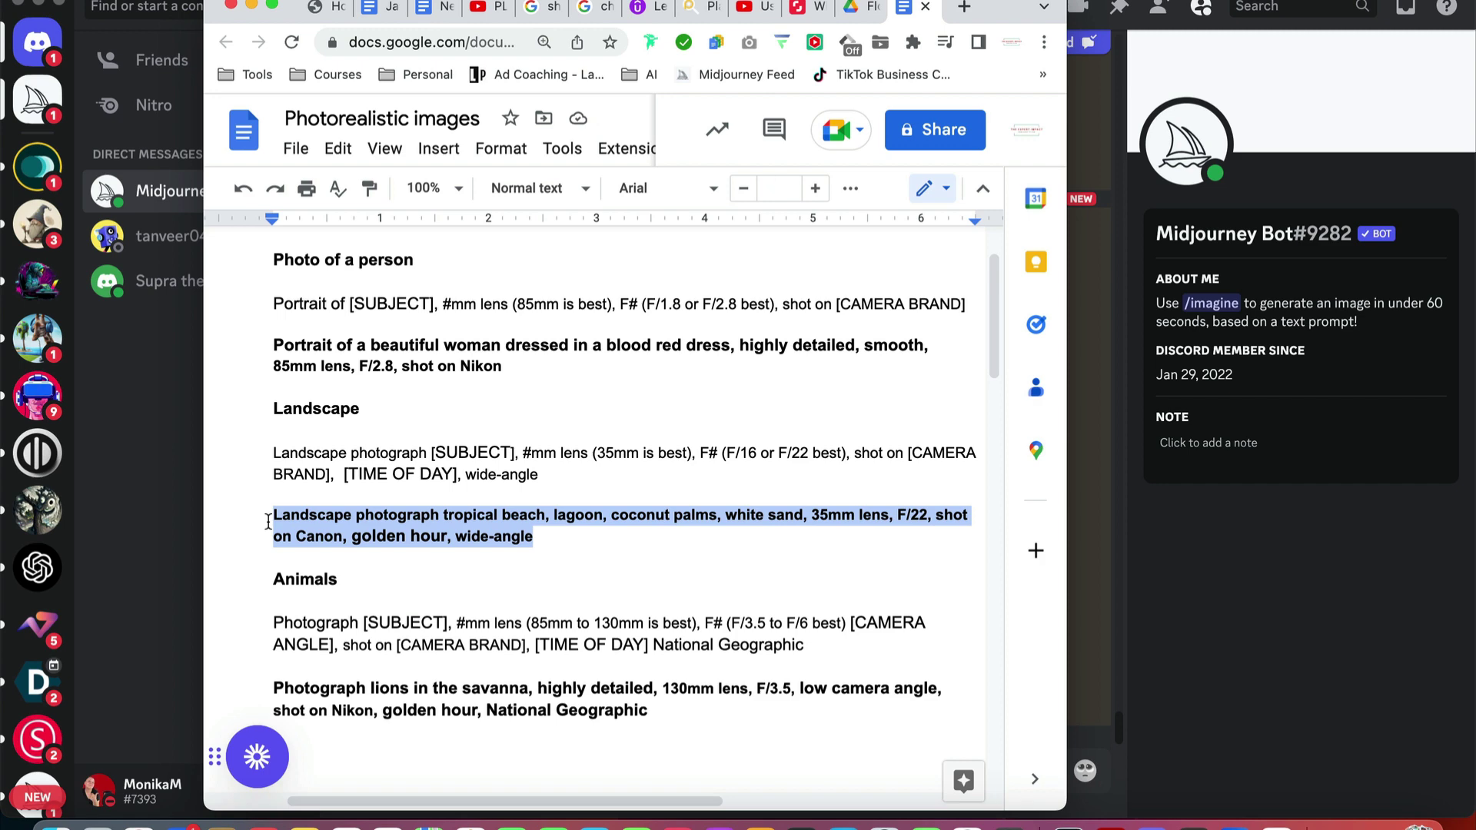
{"action": "left_click", "coordinate": [1213, 763]}
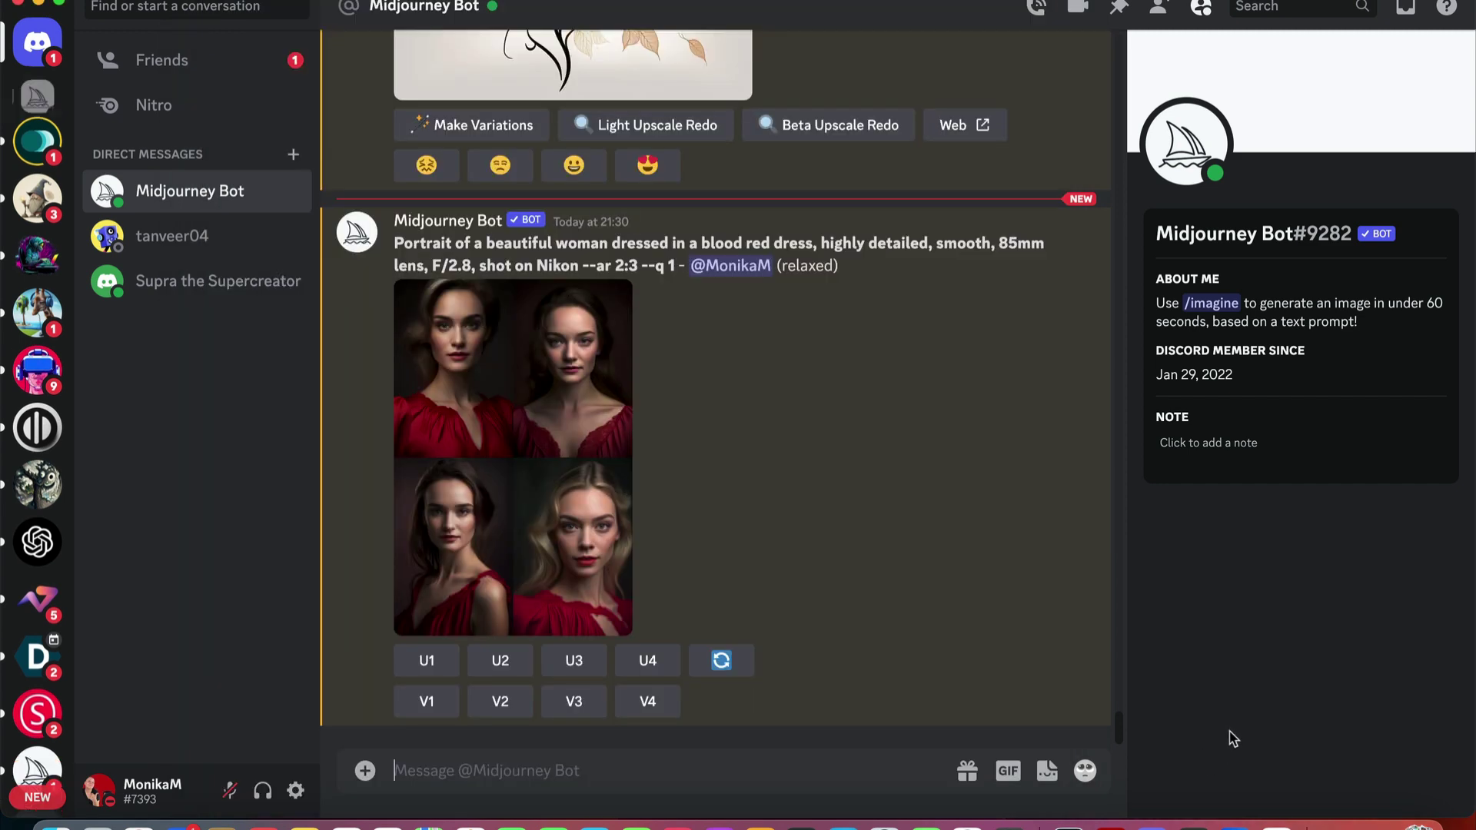
Enlarge the red-dress portrait grid, view it full size in the browser, then return to Discord
{"action": "left_click", "coordinate": [542, 489]}
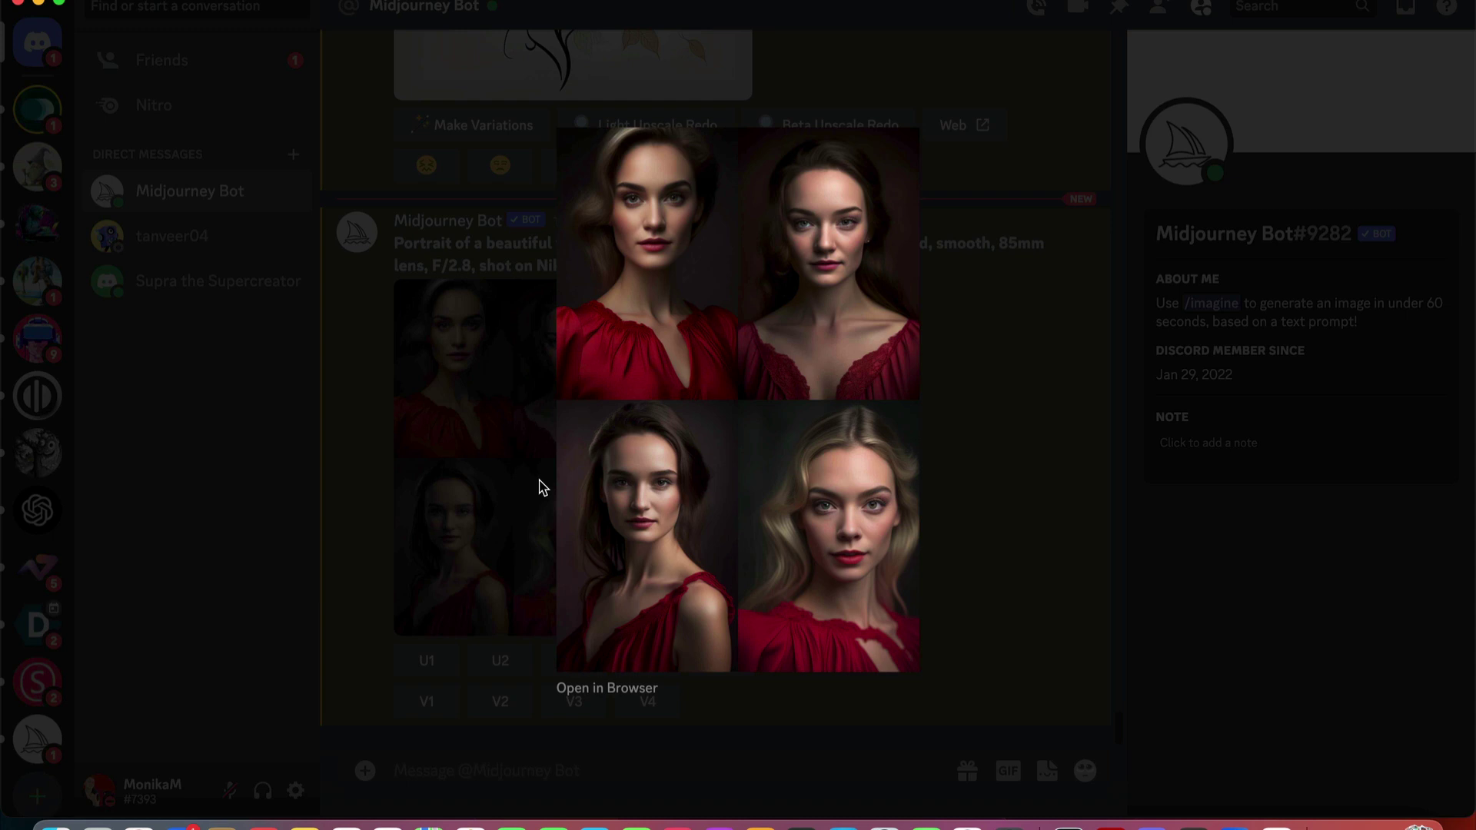
{"action": "left_click", "coordinate": [605, 691]}
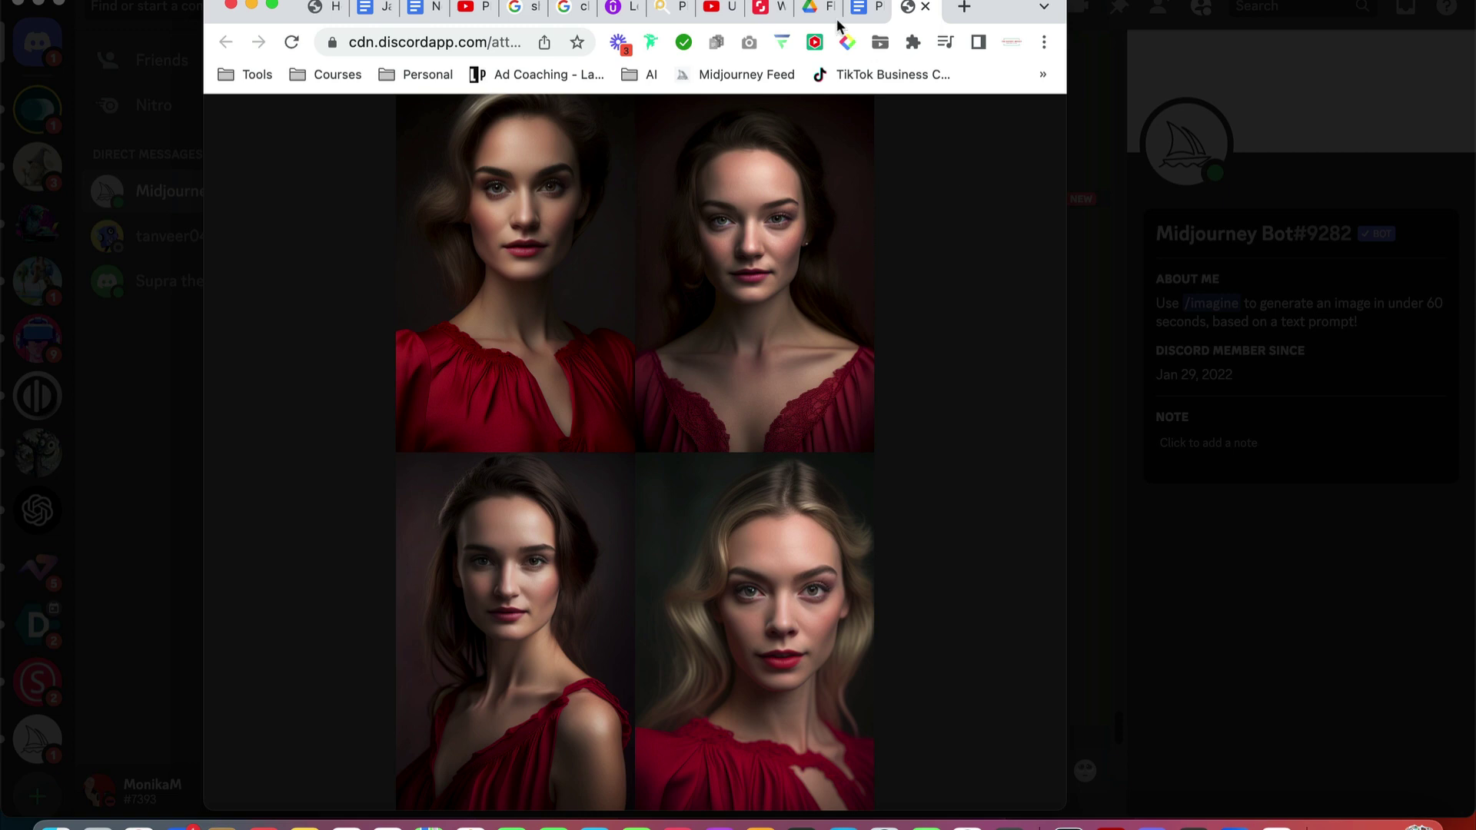
{"action": "left_click", "coordinate": [924, 7]}
{"action": "left_click", "coordinate": [1269, 620]}
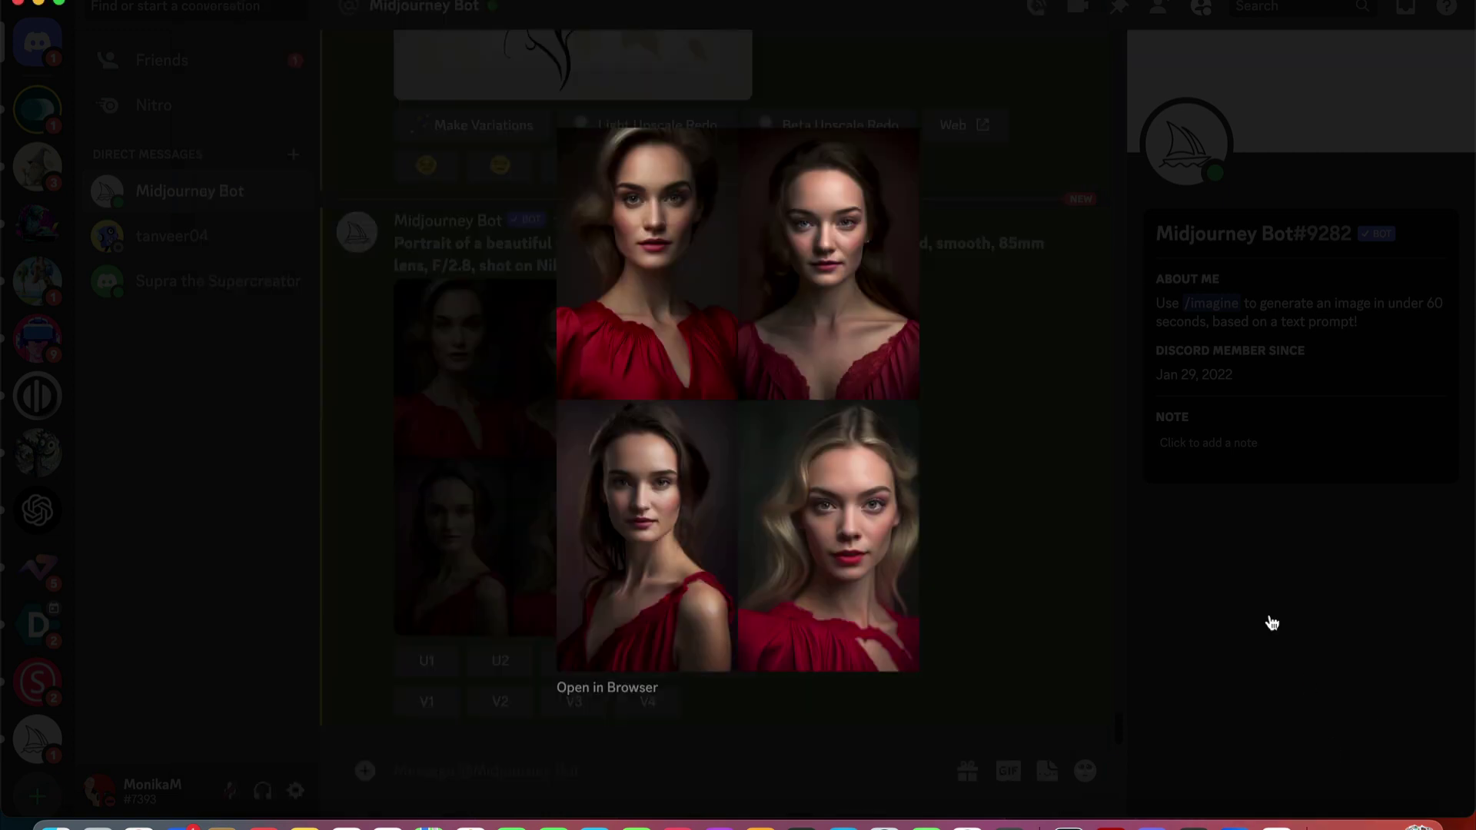
Enter the pasted tropical beach prompt into /imagine with --ar 3:2
{"action": "left_click", "coordinate": [669, 748]}
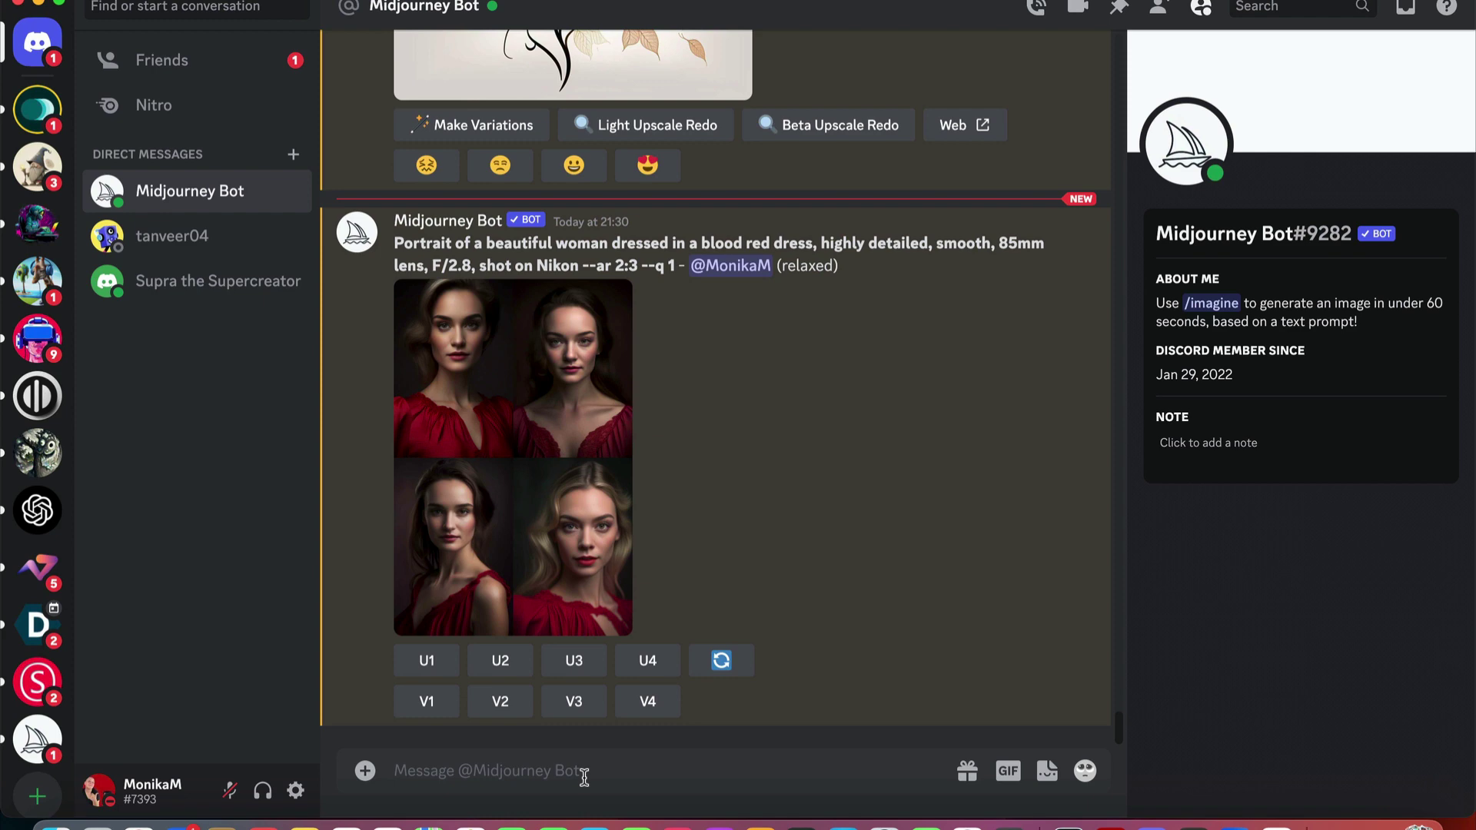
{"action": "left_click", "coordinate": [582, 772]}
{"action": "type", "text": "/"}
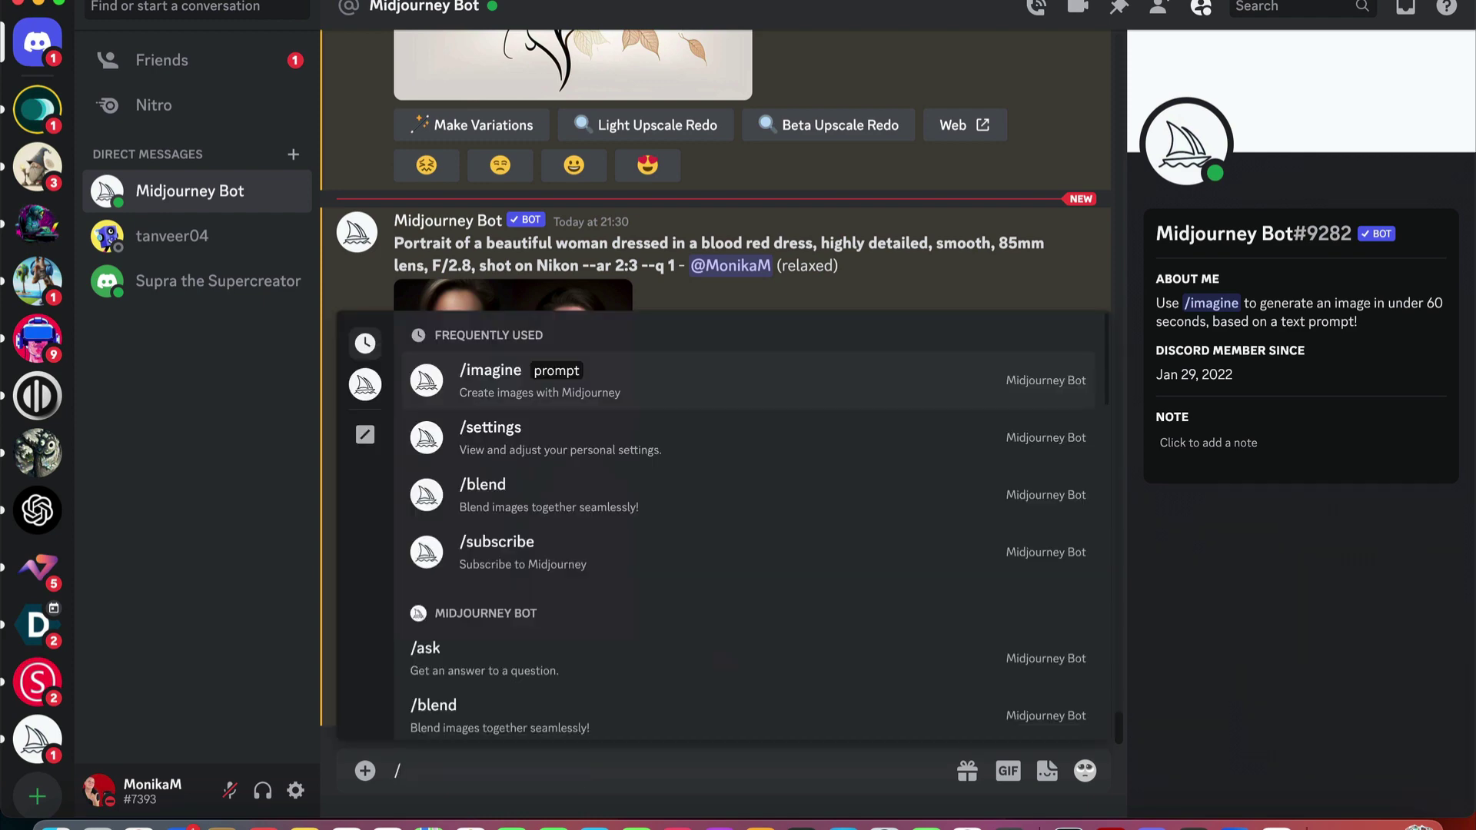
{"action": "type", "text": "ima"}
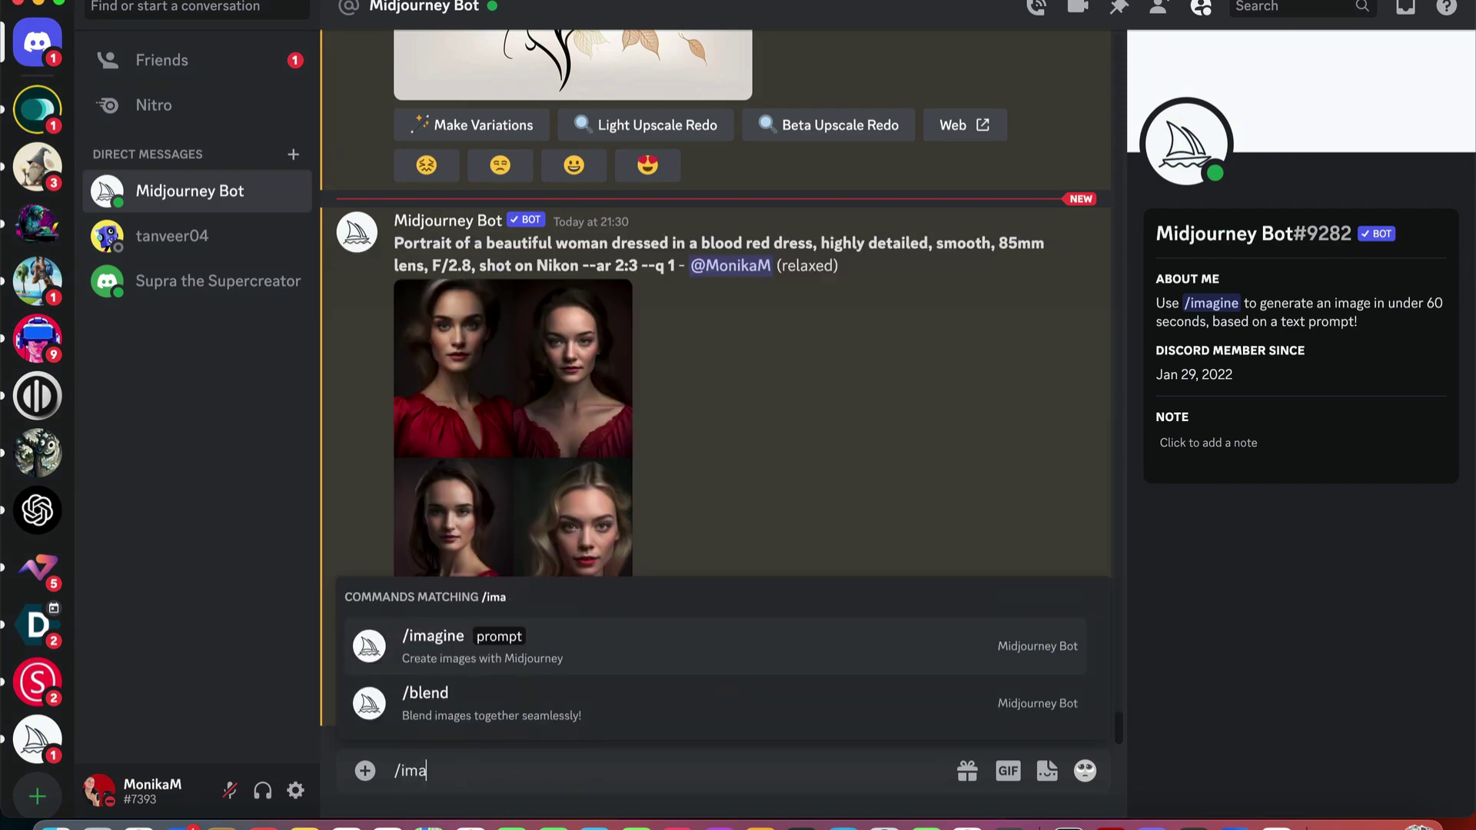
{"action": "left_click", "coordinate": [509, 652]}
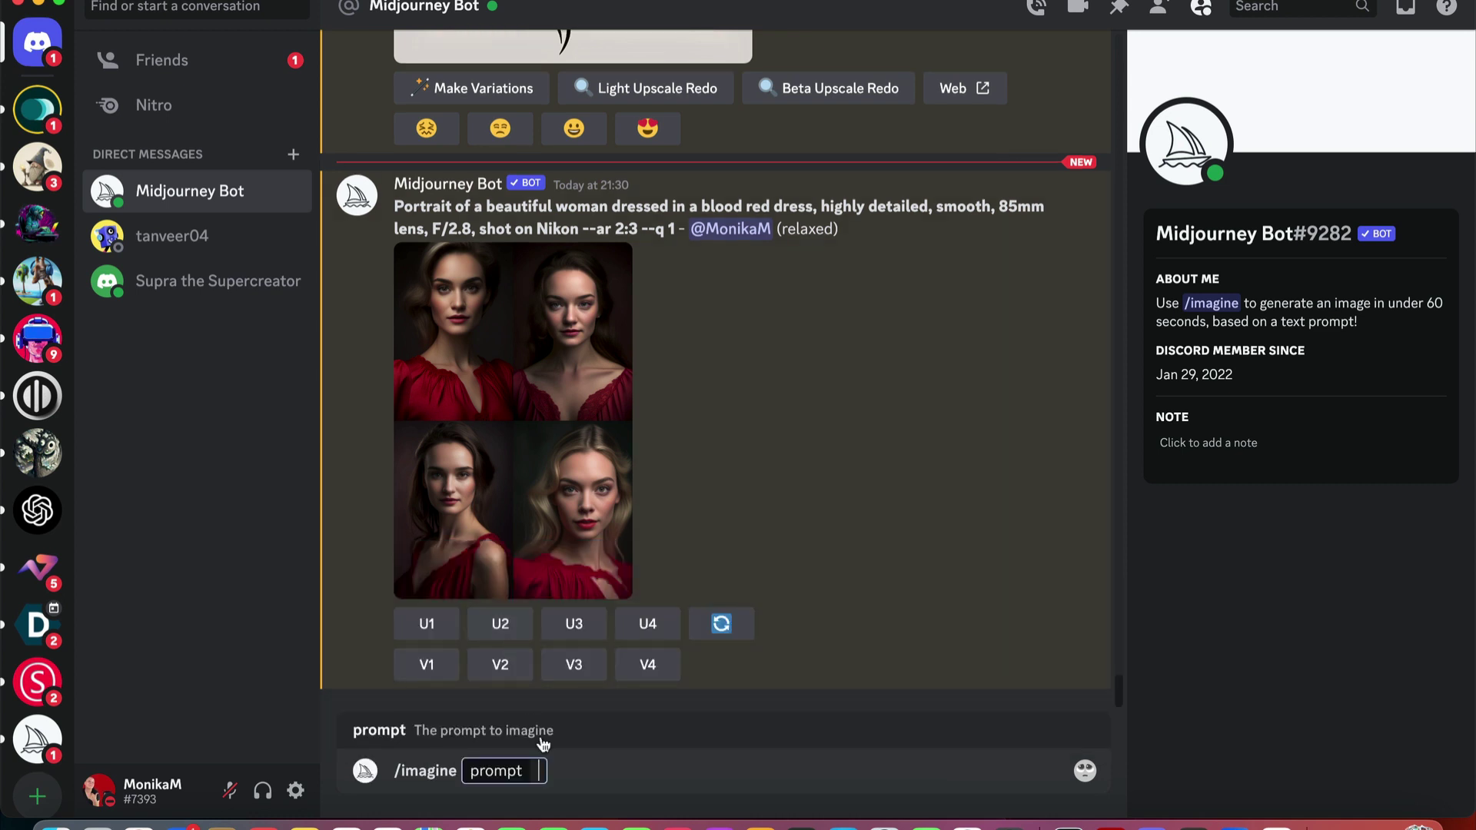
{"action": "type", "text": "Landscape photograph tropical beach, lagoon, coconut palms, white sand, 35mm lens, F/22, shot on Canon, golden hour, wide-angle"}
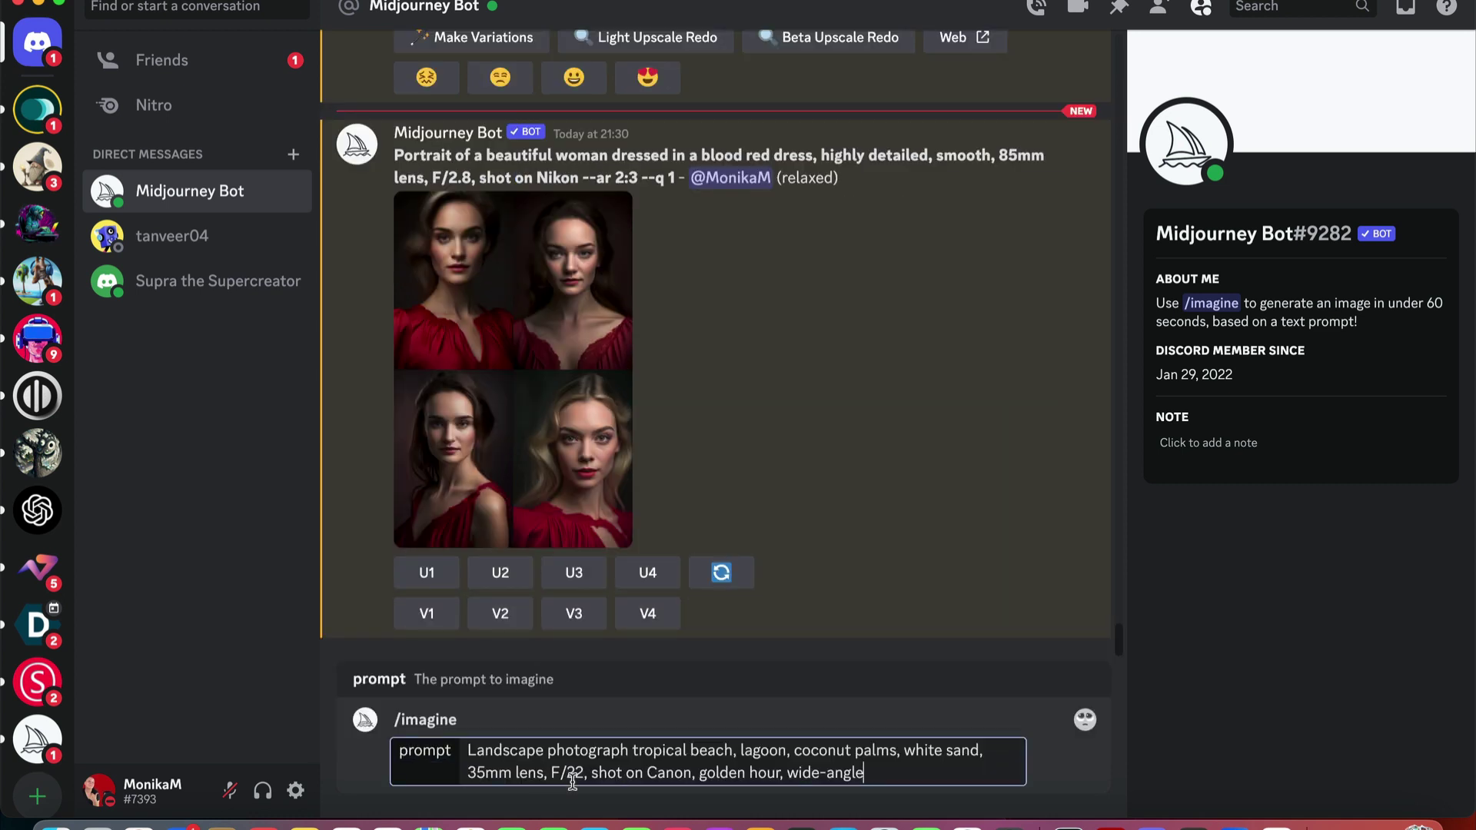
{"action": "type", "text": "--ar 3:2"}
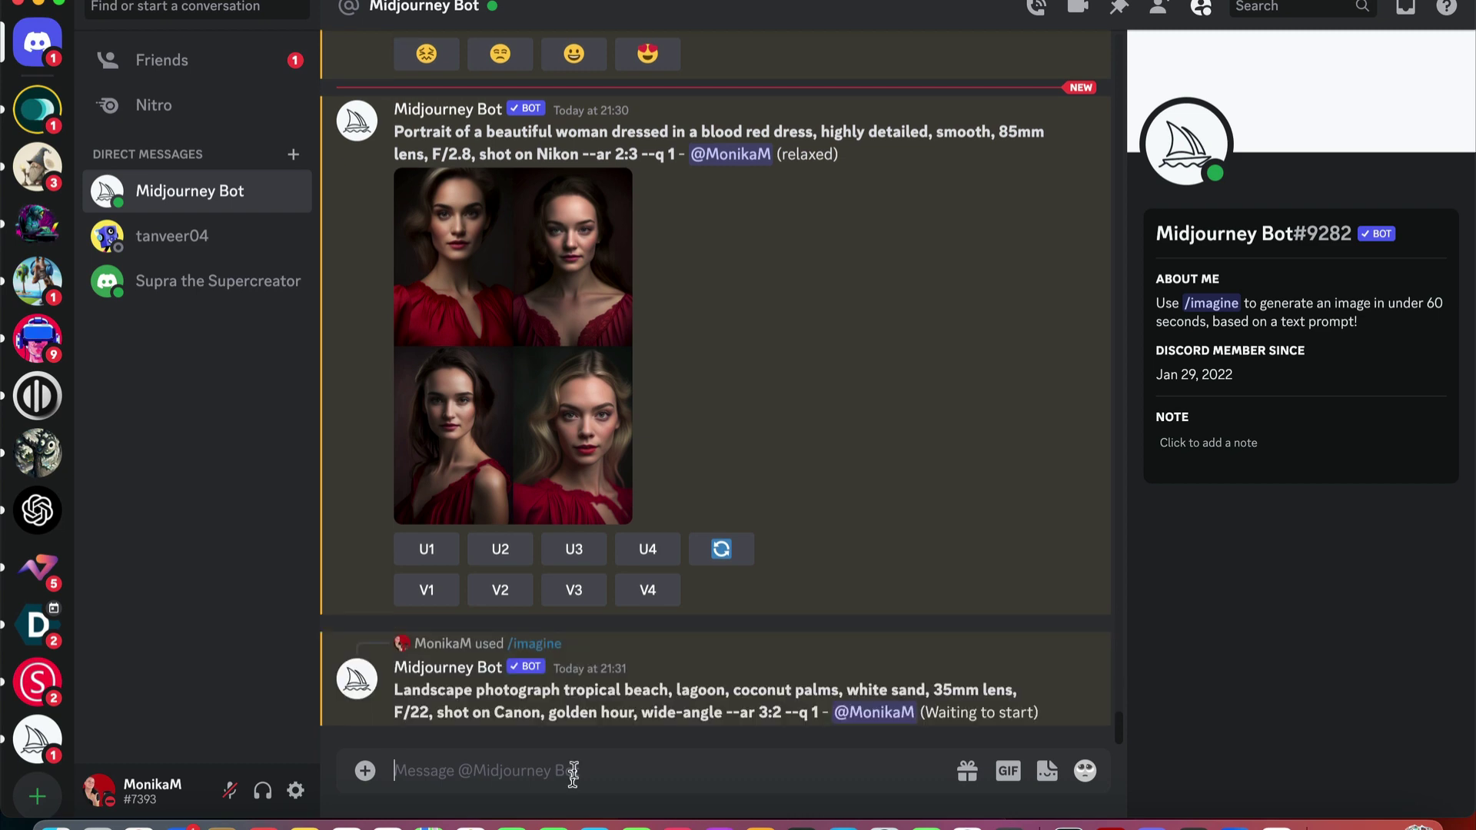
Scroll to the Animals template and highlight 'National Geographic' in it
{"action": "left_click", "coordinate": [138, 824]}
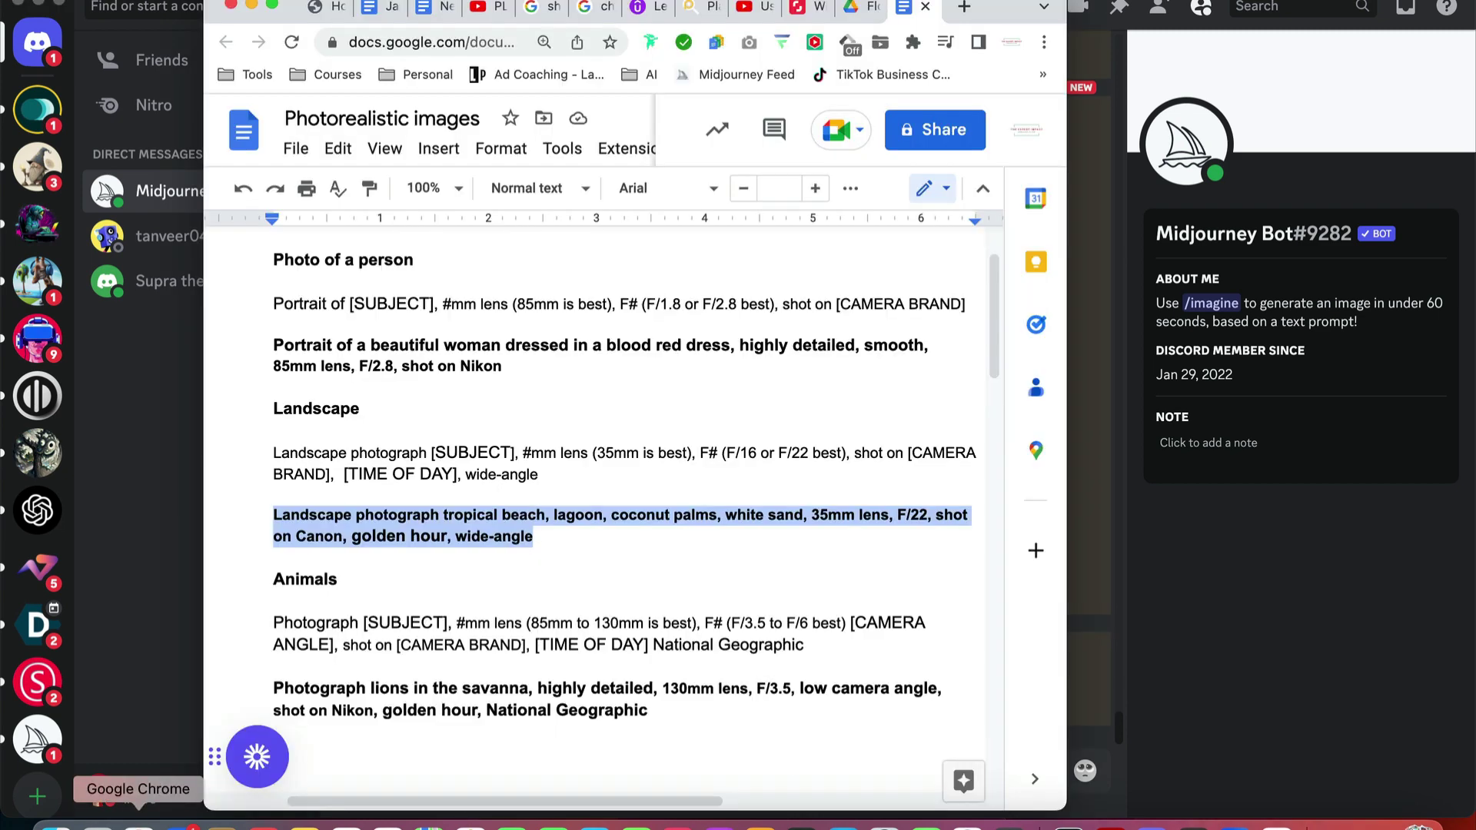
{"action": "scroll", "coordinate": [487, 577], "scroll_direction": "down", "scroll_amount": 3}
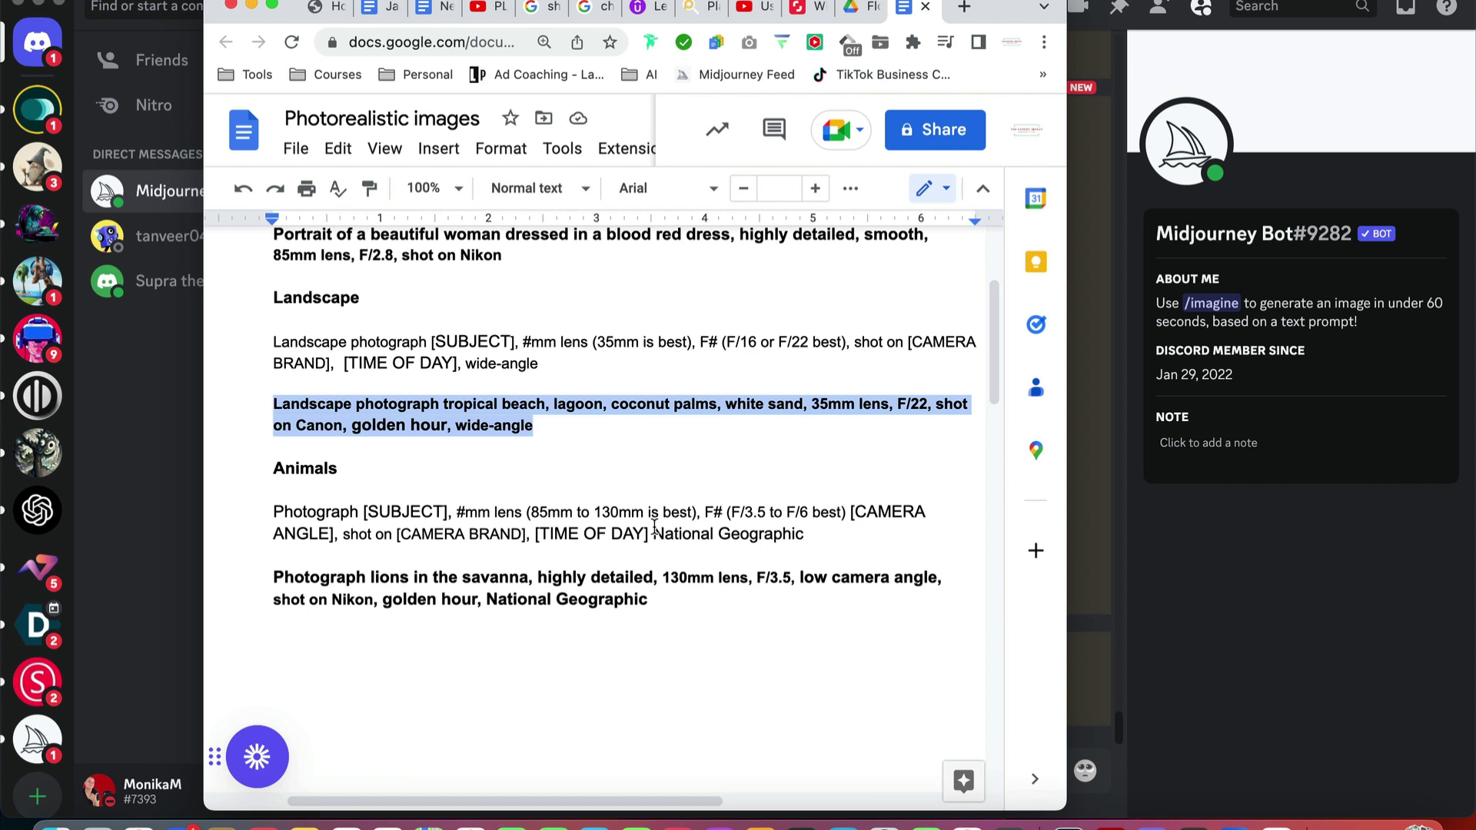
{"action": "left_click_drag", "start_coordinate": [655, 528], "coordinate": [803, 541]}
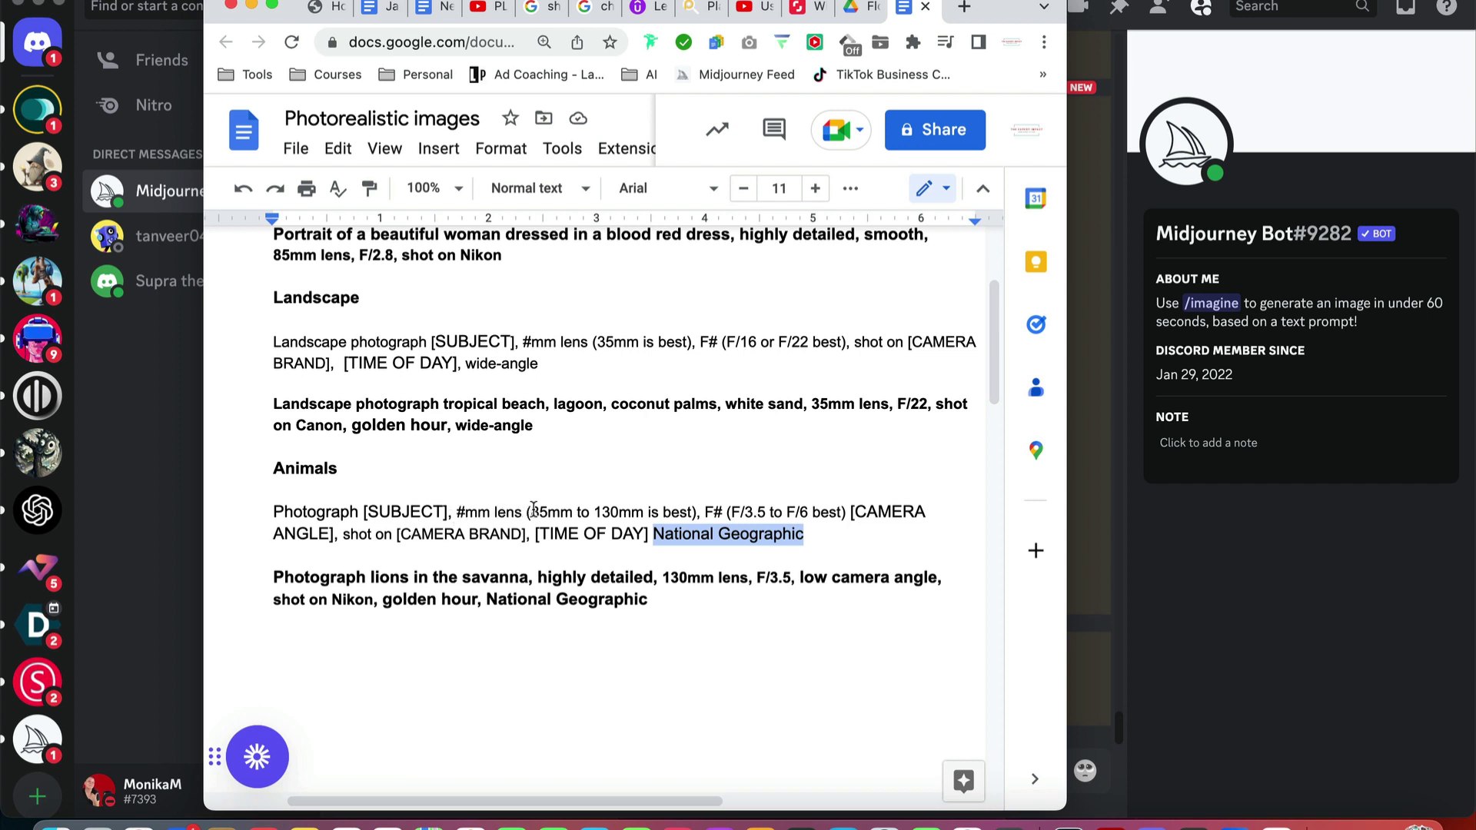
{"action": "left_click", "coordinate": [530, 513]}
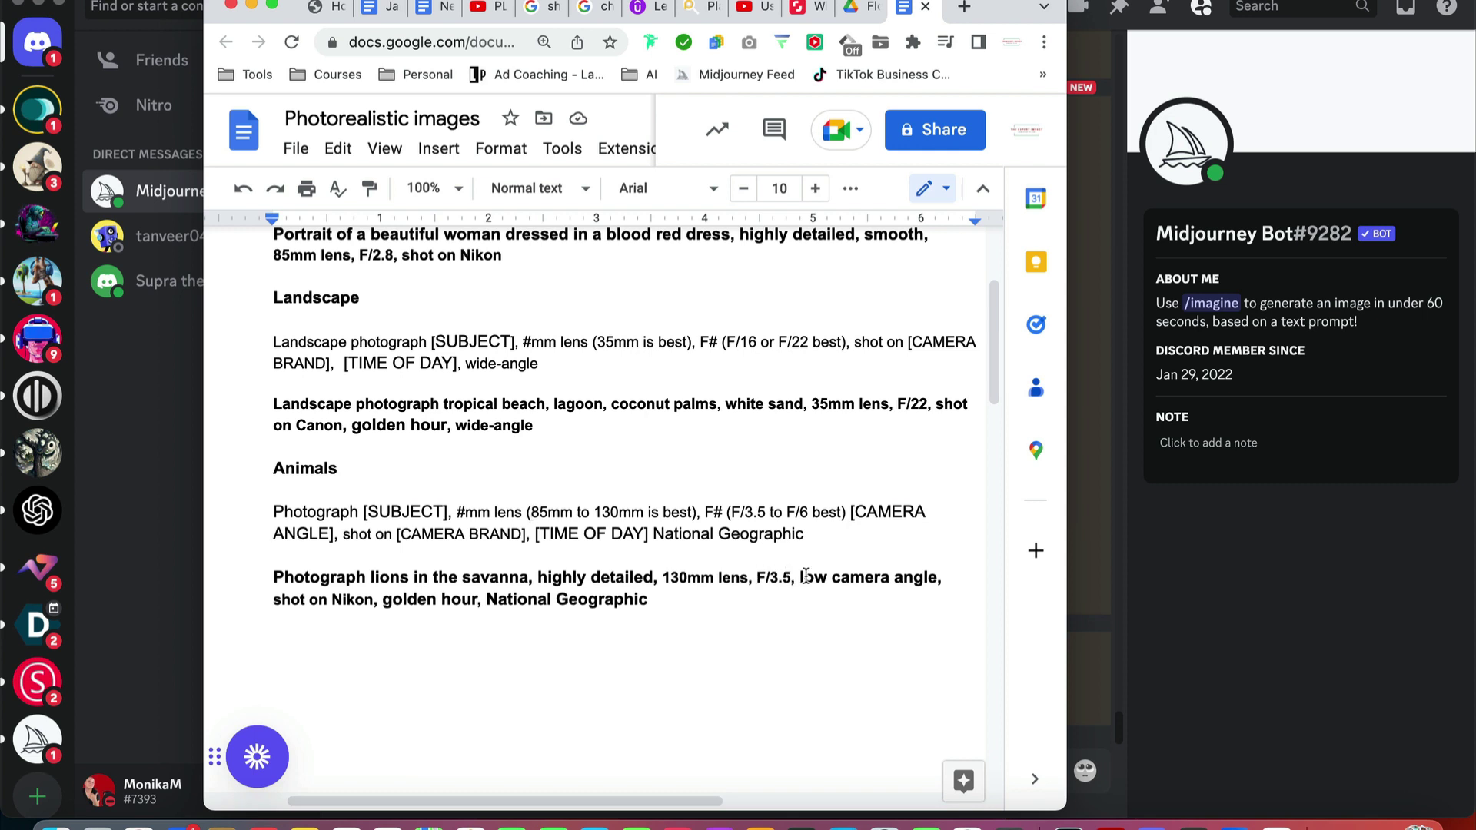
Highlight 'low camera' and 'golden hour', then select the entire lions in the savanna prompt
{"action": "left_click_drag", "start_coordinate": [801, 584], "coordinate": [894, 582]}
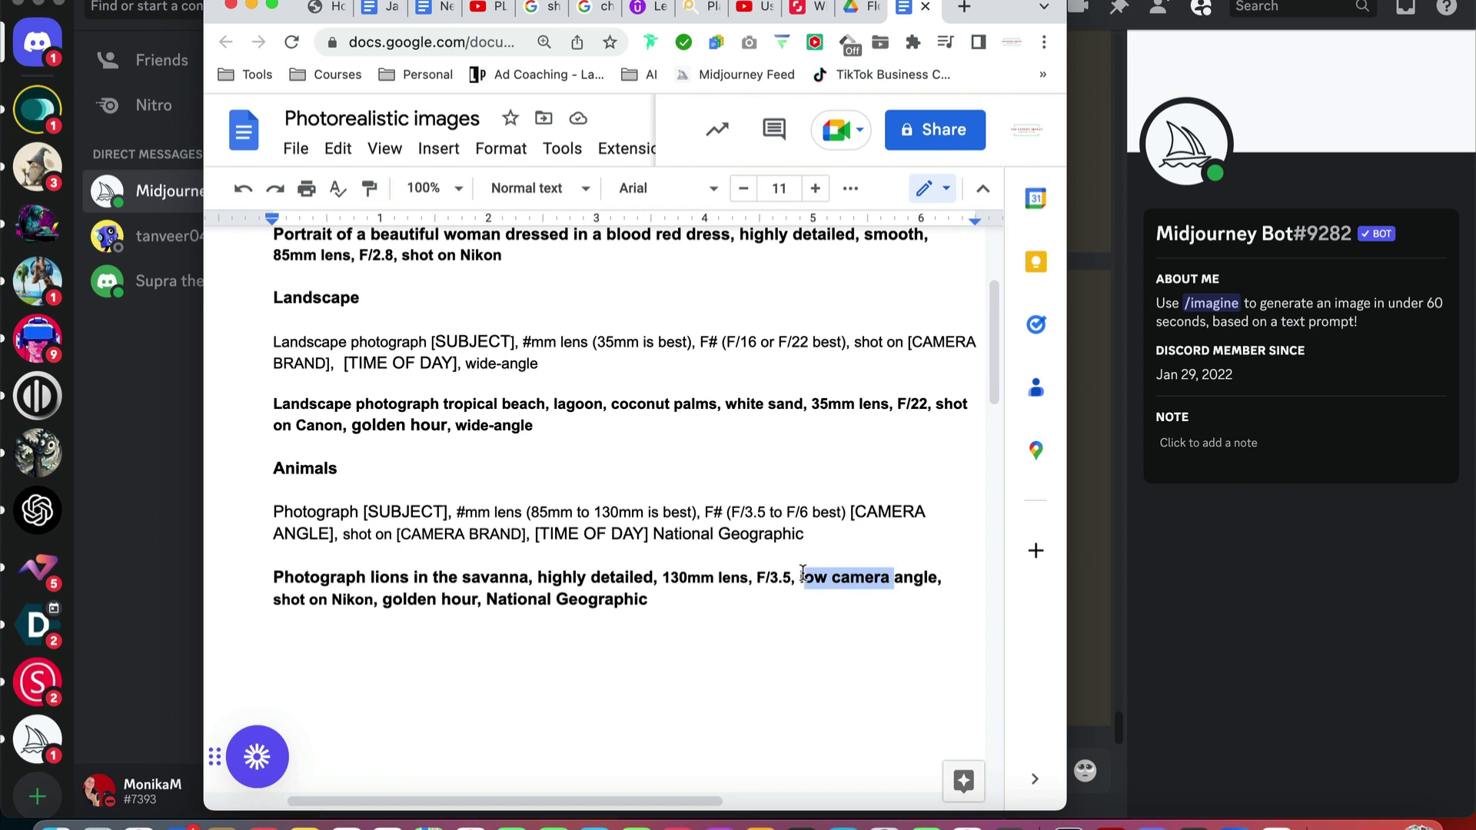
{"action": "left_click", "coordinate": [827, 578]}
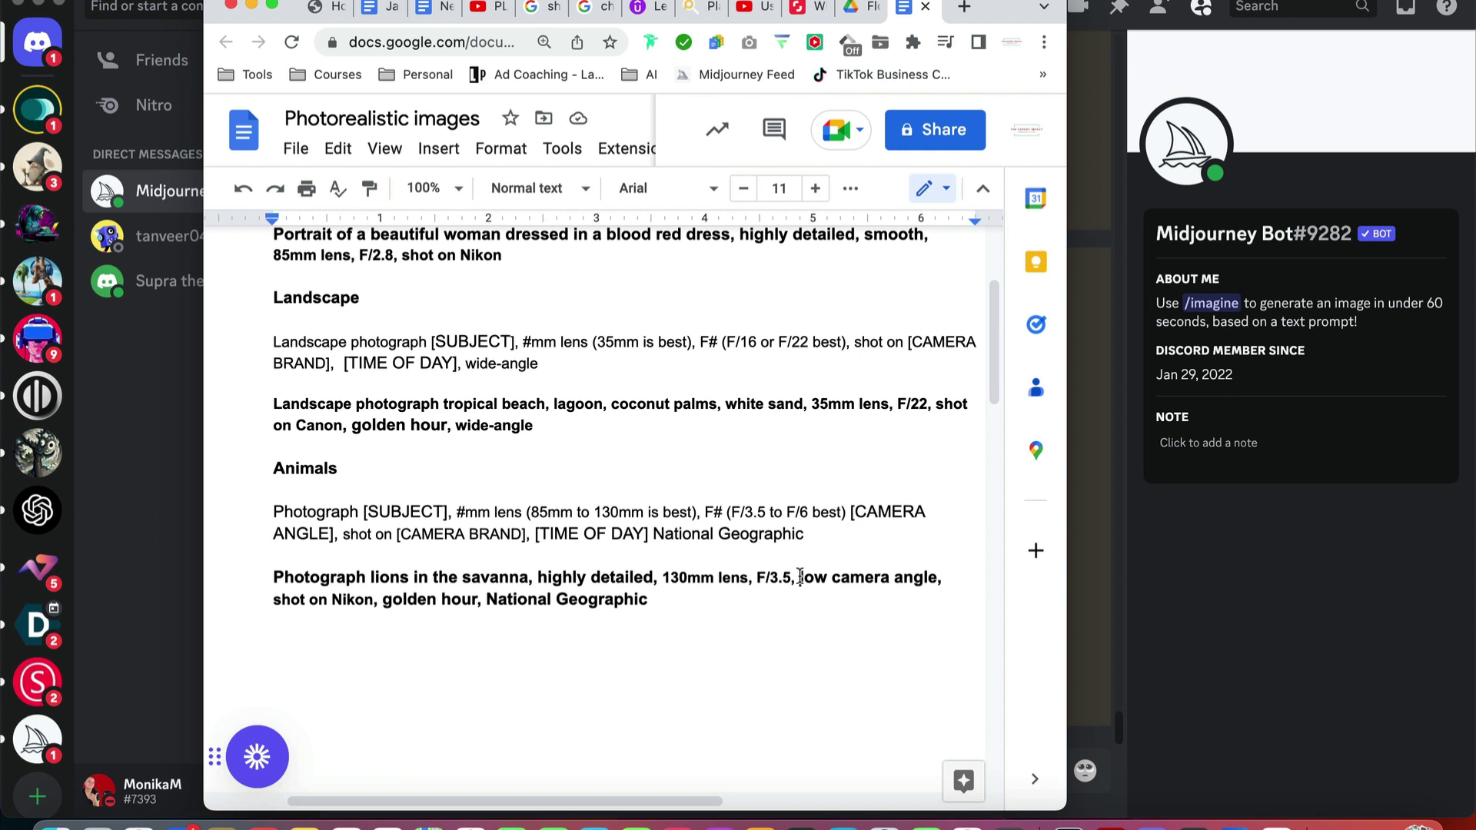
{"action": "left_click", "coordinate": [801, 576]}
{"action": "left_click_drag", "start_coordinate": [384, 601], "coordinate": [476, 600]}
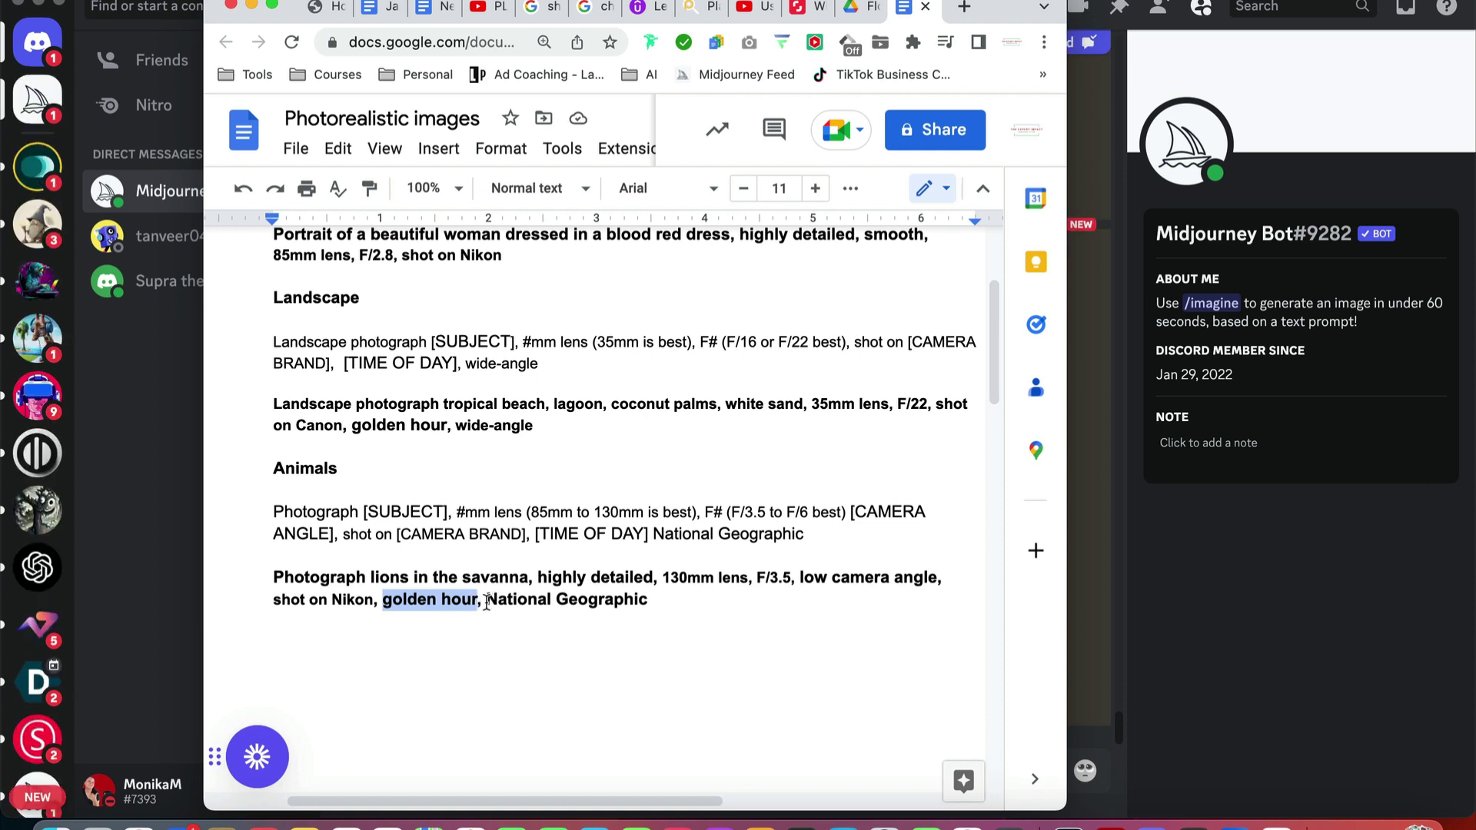
{"action": "left_click_drag", "start_coordinate": [487, 601], "coordinate": [266, 576]}
{"action": "key", "text": "super+c"}
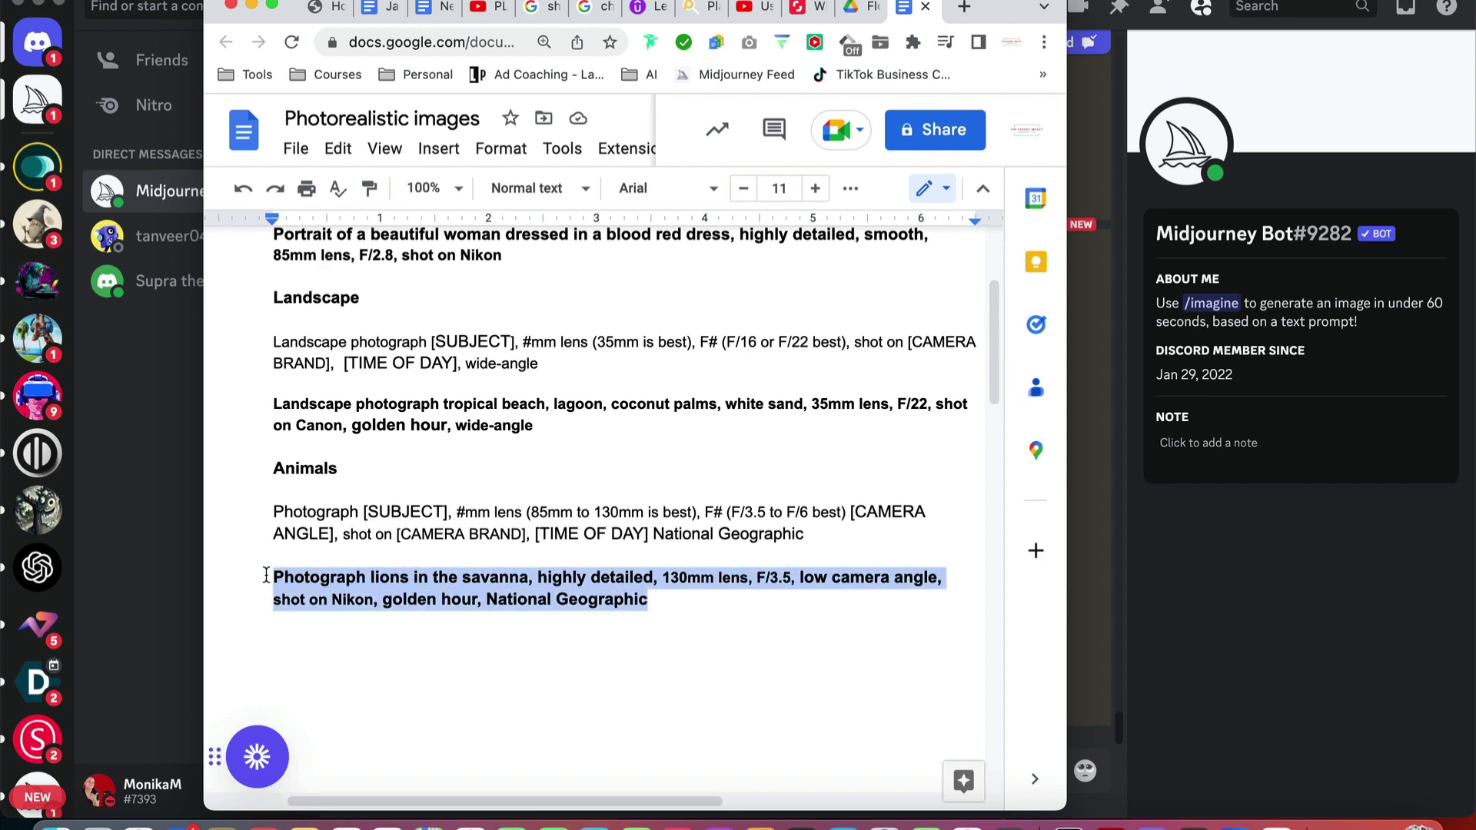
Enlarge the finished tropical beach grid and open it full size in the browser
{"action": "left_click", "coordinate": [1229, 661]}
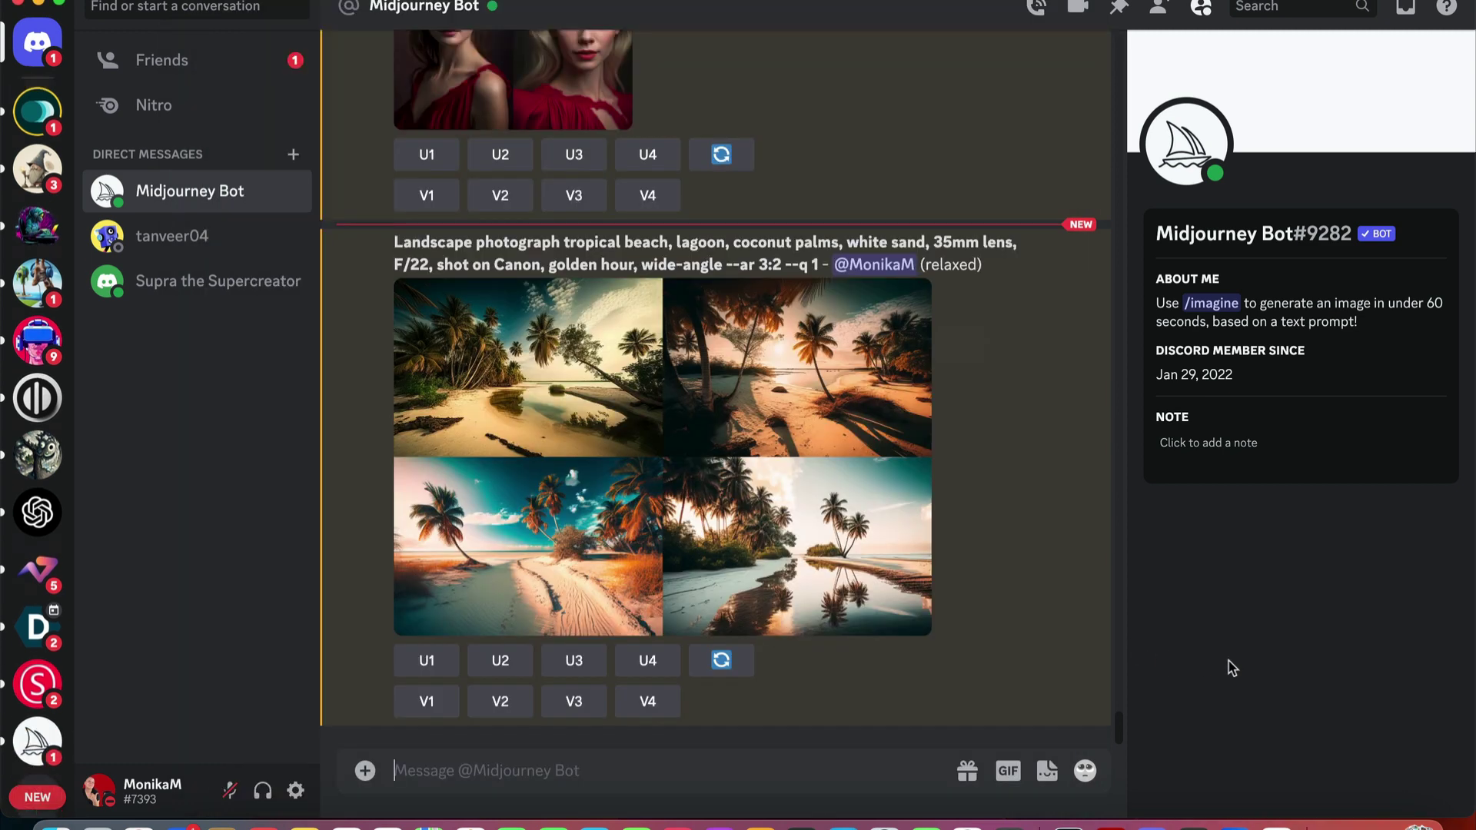
{"action": "left_click", "coordinate": [662, 459]}
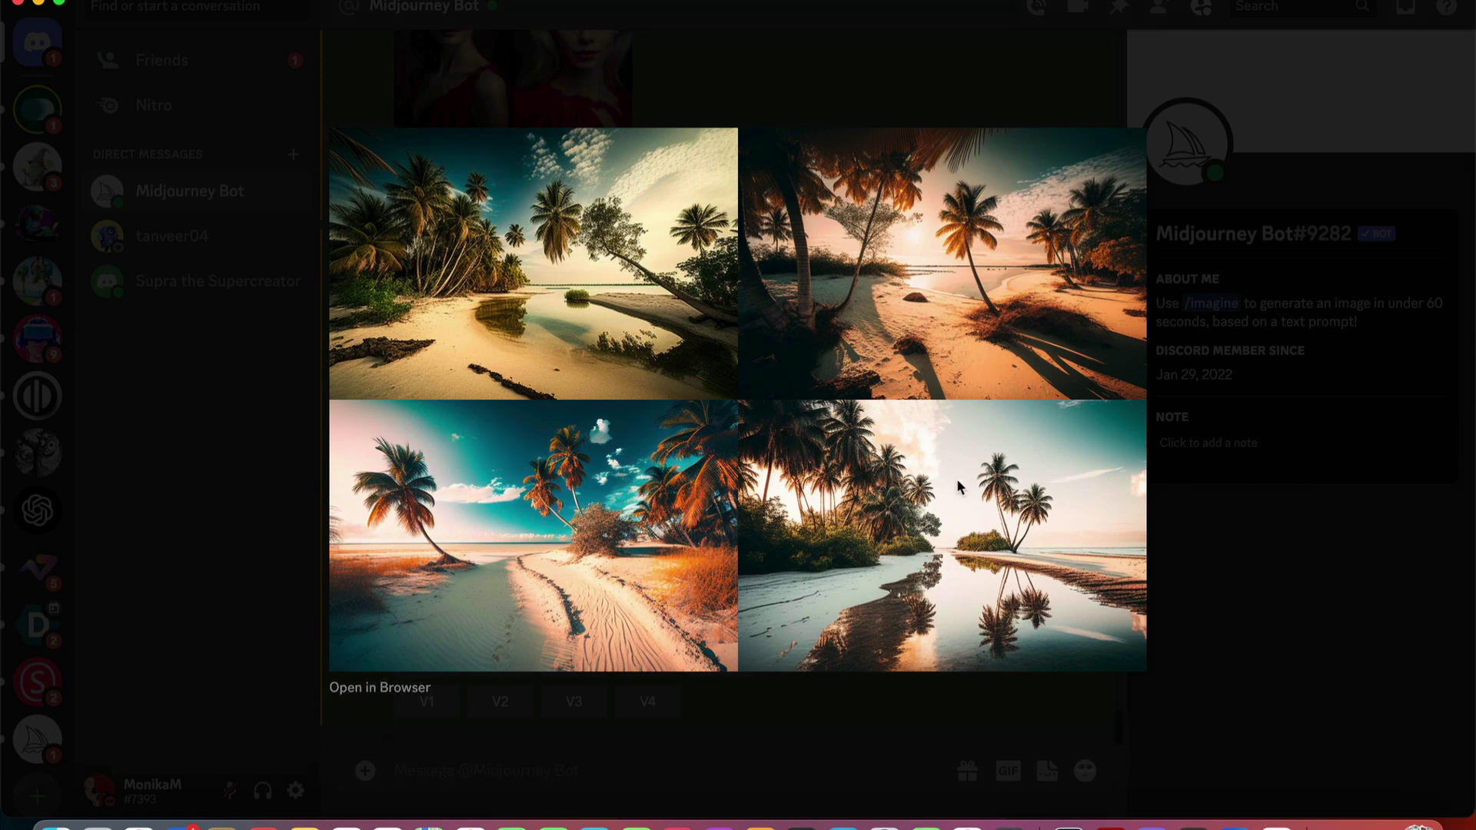
{"action": "left_click", "coordinate": [389, 692]}
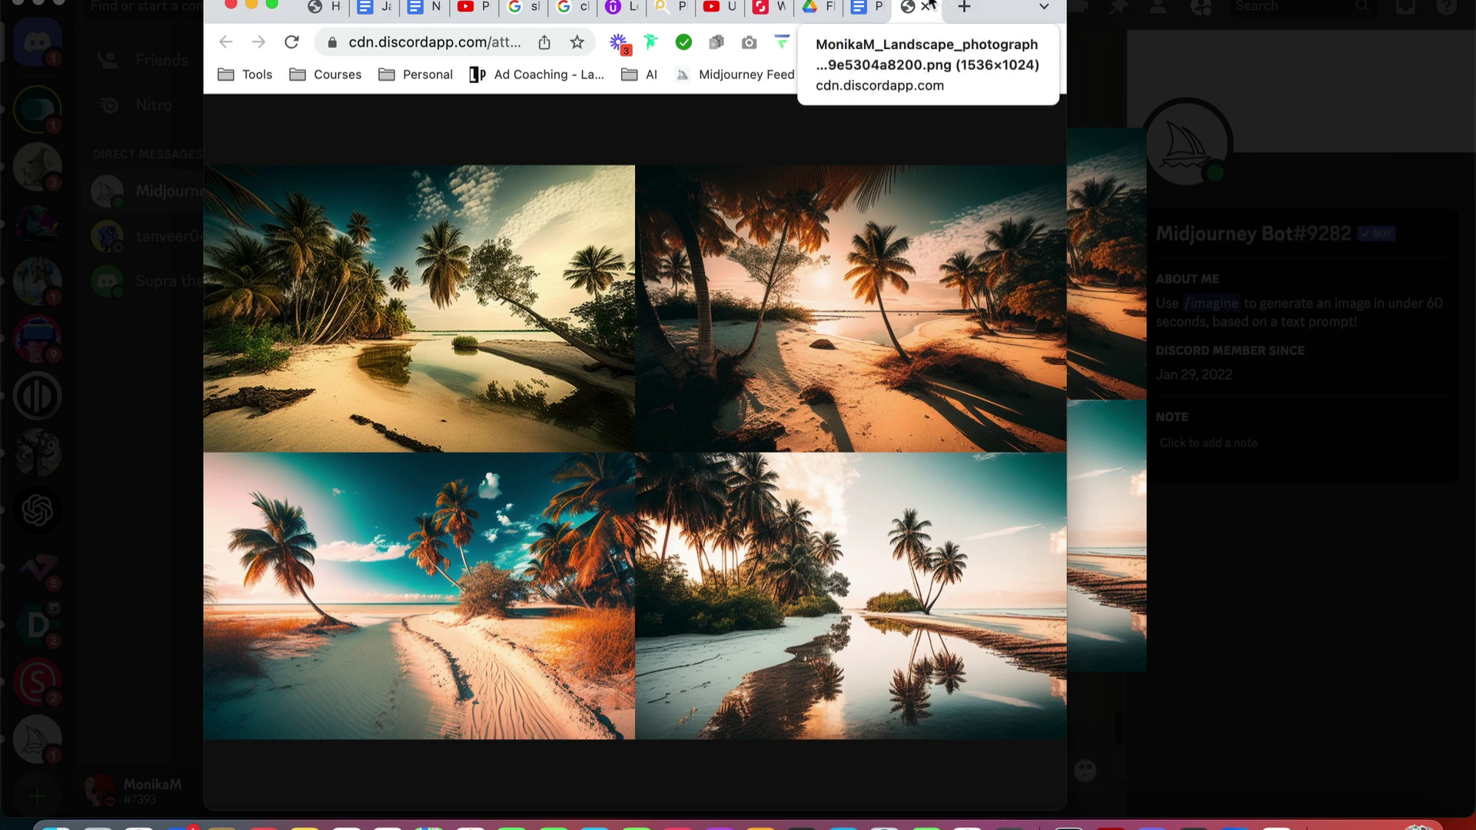
Close the browser tab and submit the lions in the savanna prompt via /imagine with --ar 3:2
{"action": "left_click", "coordinate": [930, 6]}
{"action": "key", "text": "super+h"}
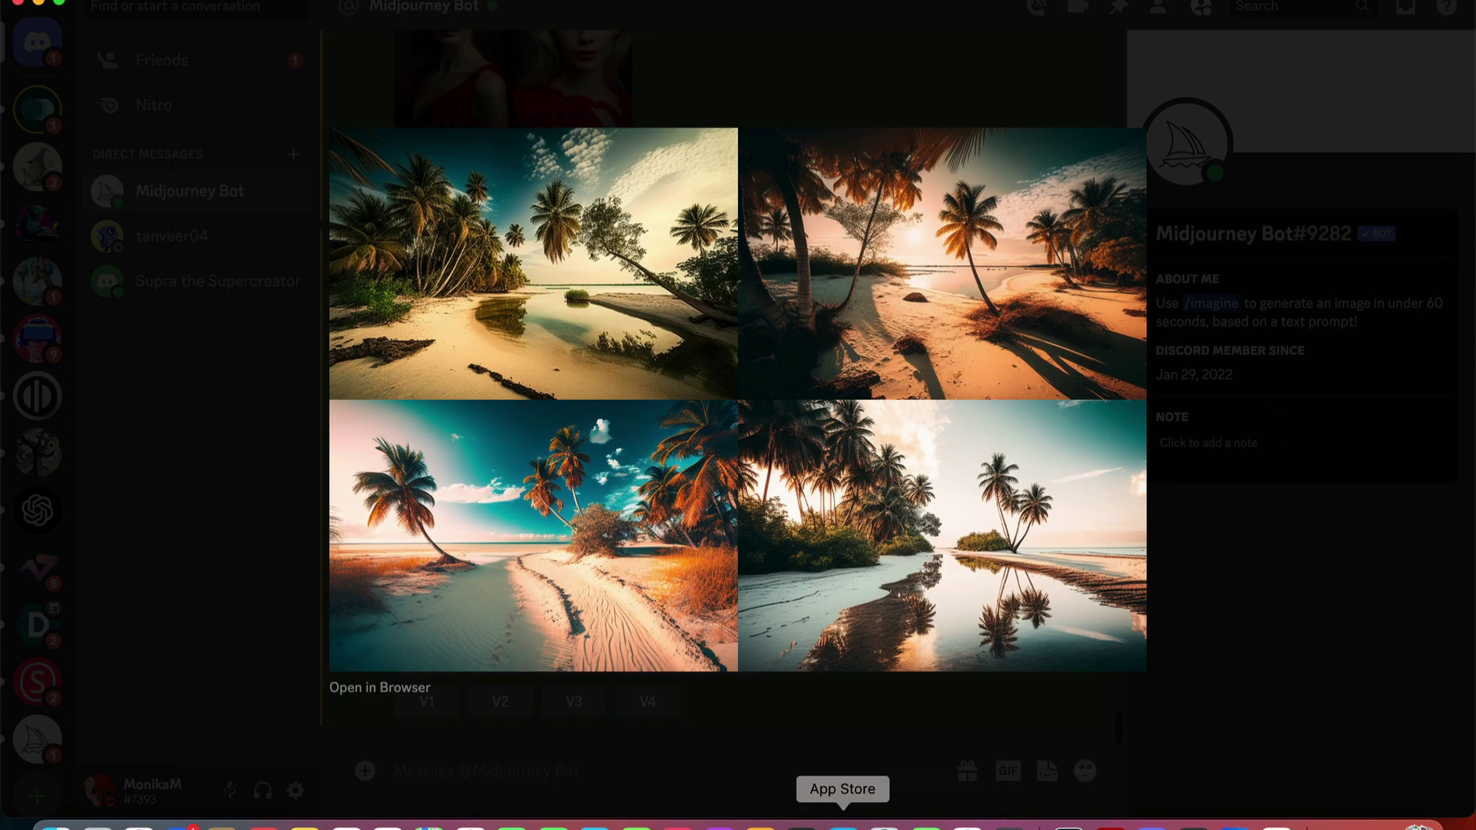
{"action": "left_click", "coordinate": [593, 771]}
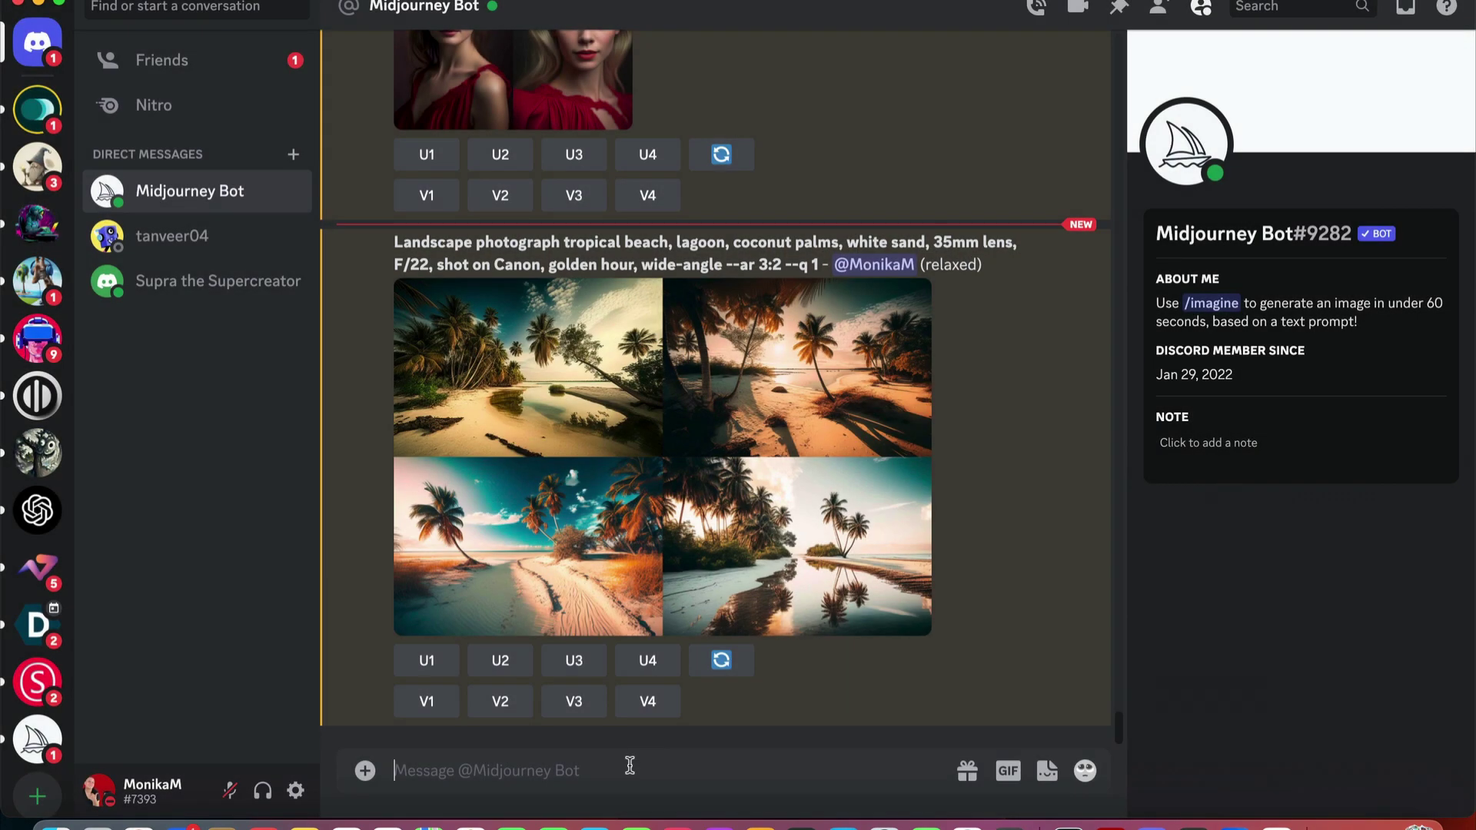
{"action": "type", "text": "/ima"}
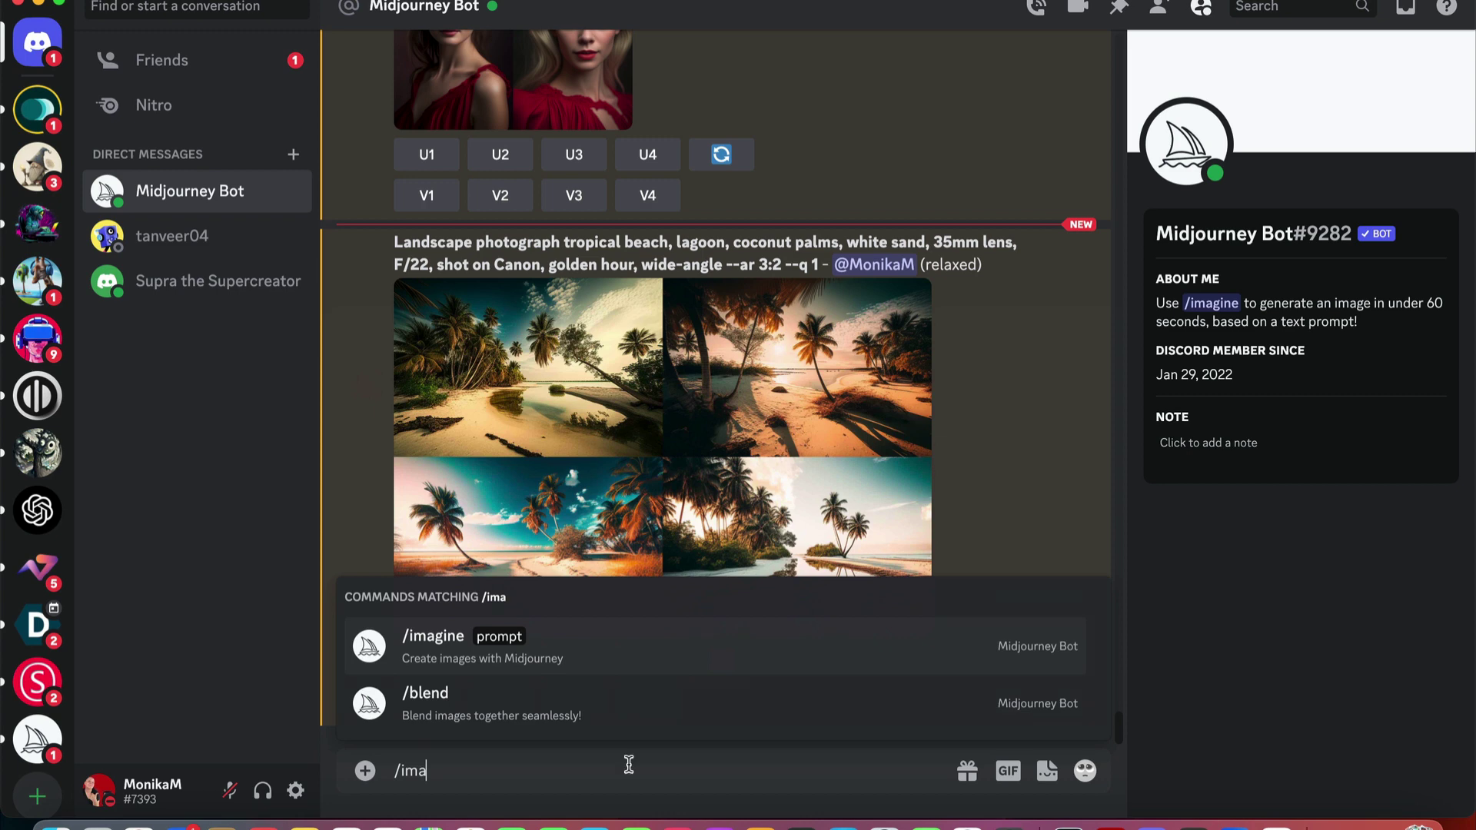
{"action": "left_click", "coordinate": [510, 643]}
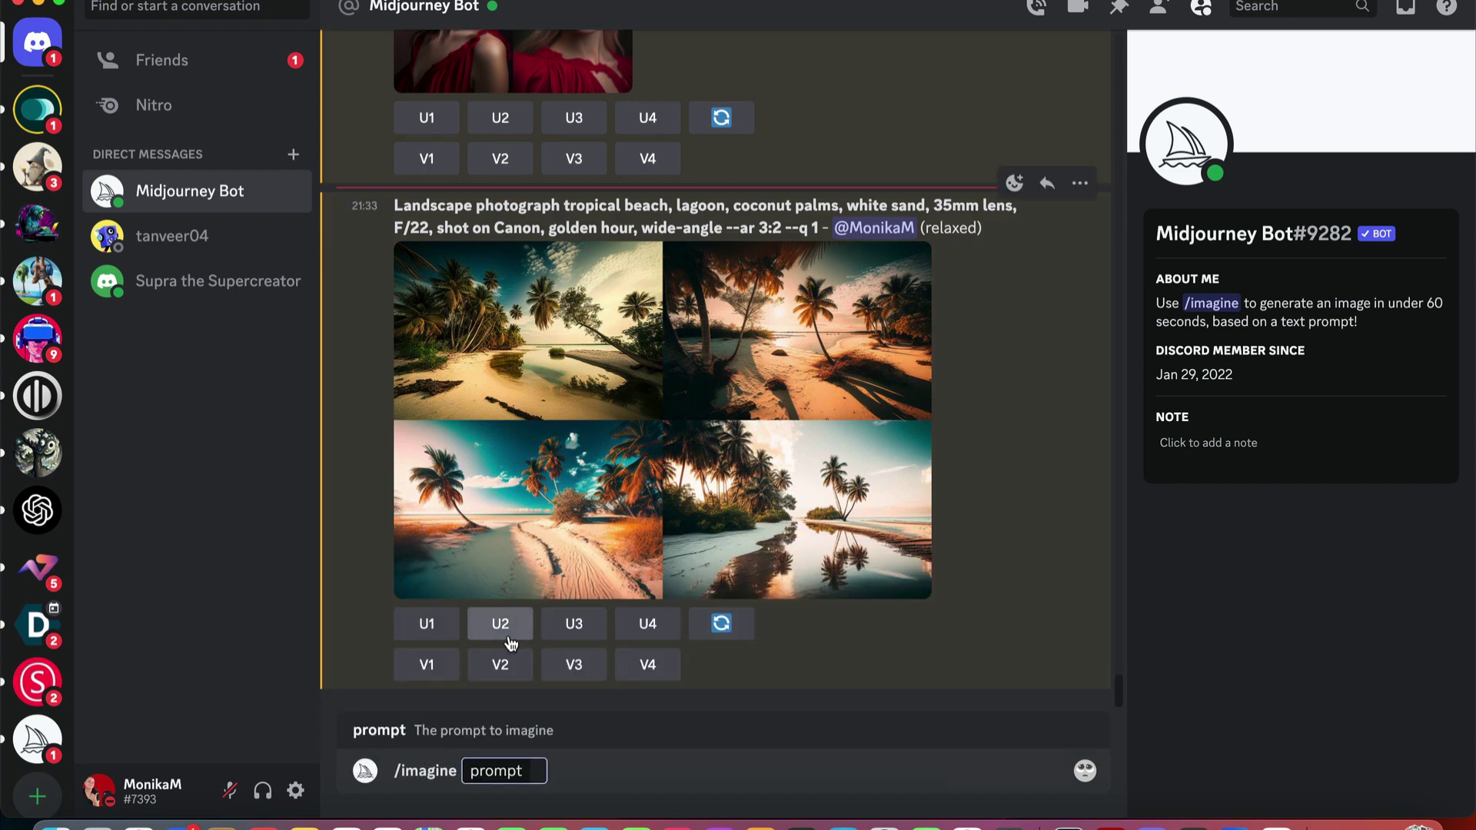
{"action": "key", "text": "super+v"}
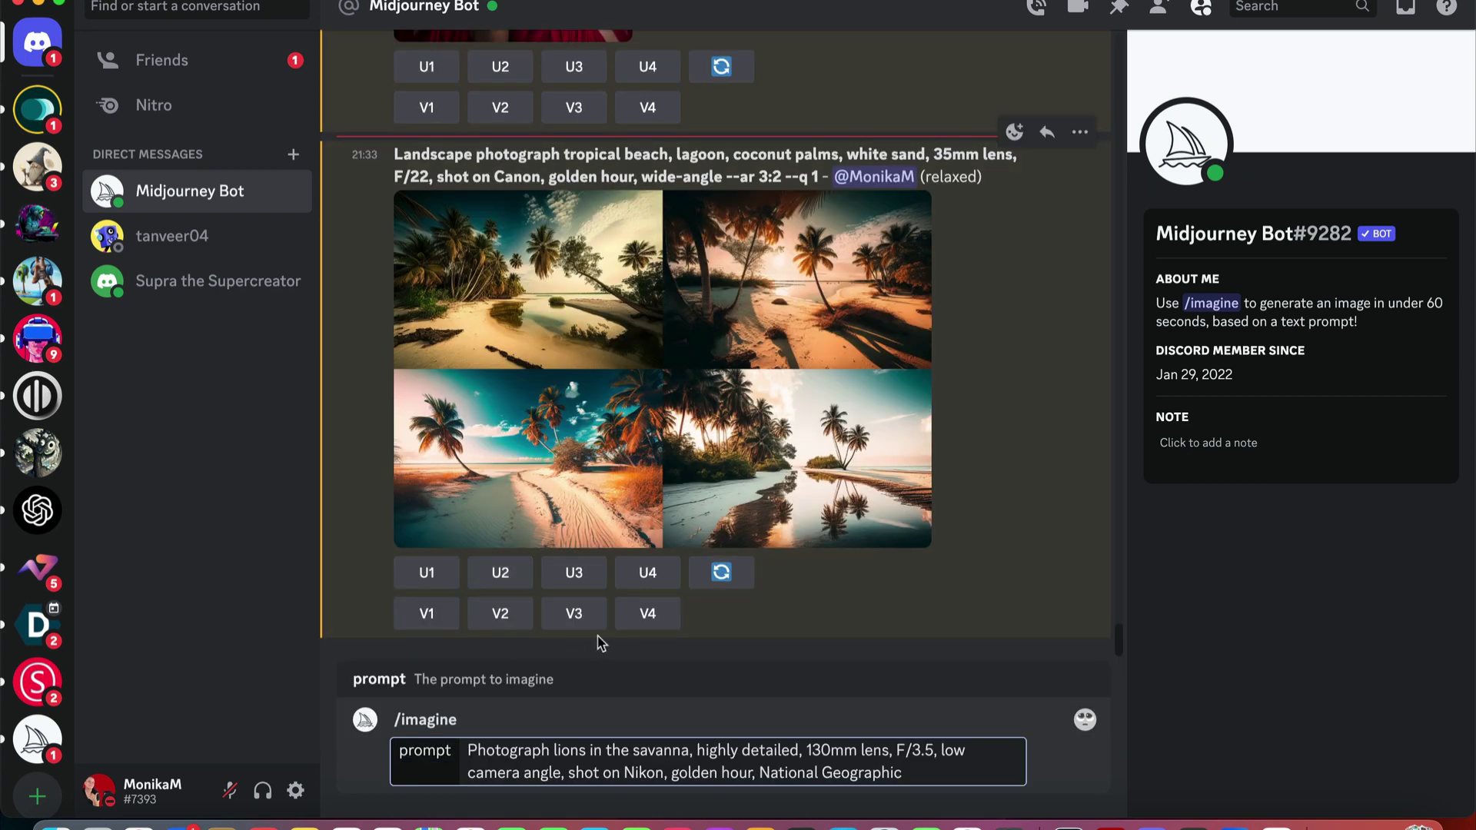
{"action": "type", "text": "--"}
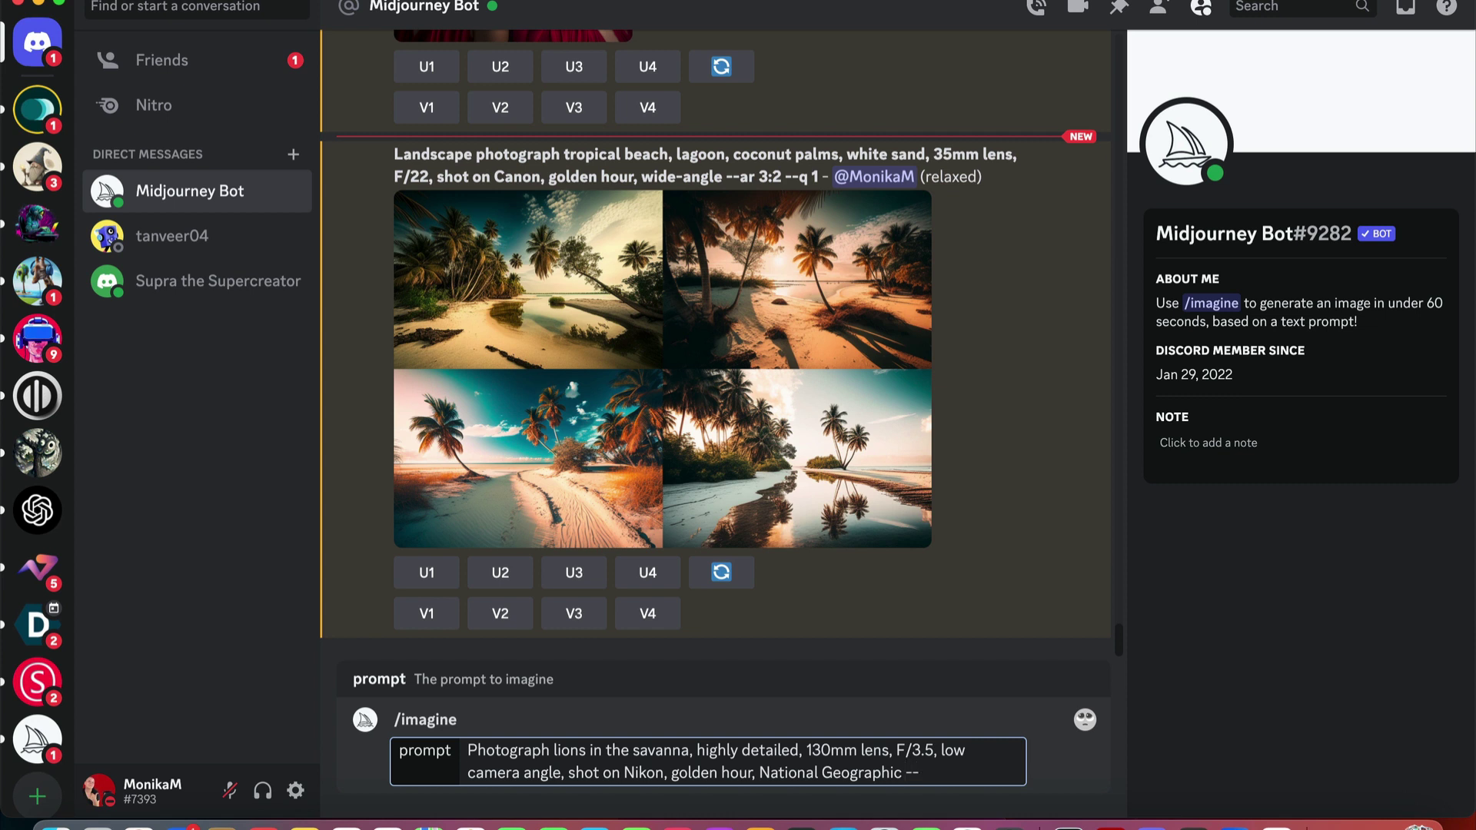
{"action": "type", "text": "ar 3:2"}
{"action": "key", "text": "Return"}
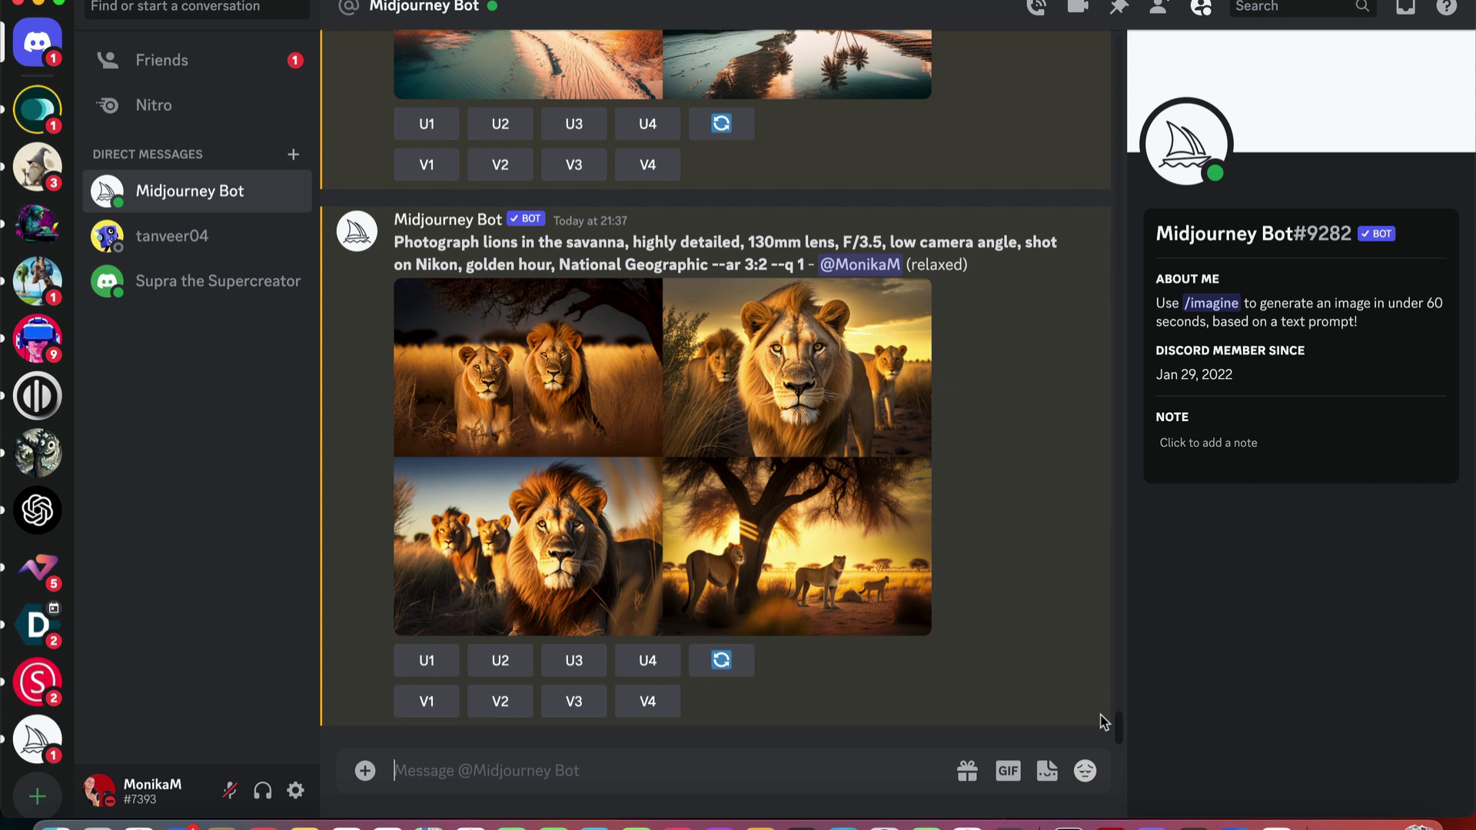
Enlarge the finished golden-hour lion grid to view all four savanna images
{"action": "left_click", "coordinate": [683, 452]}
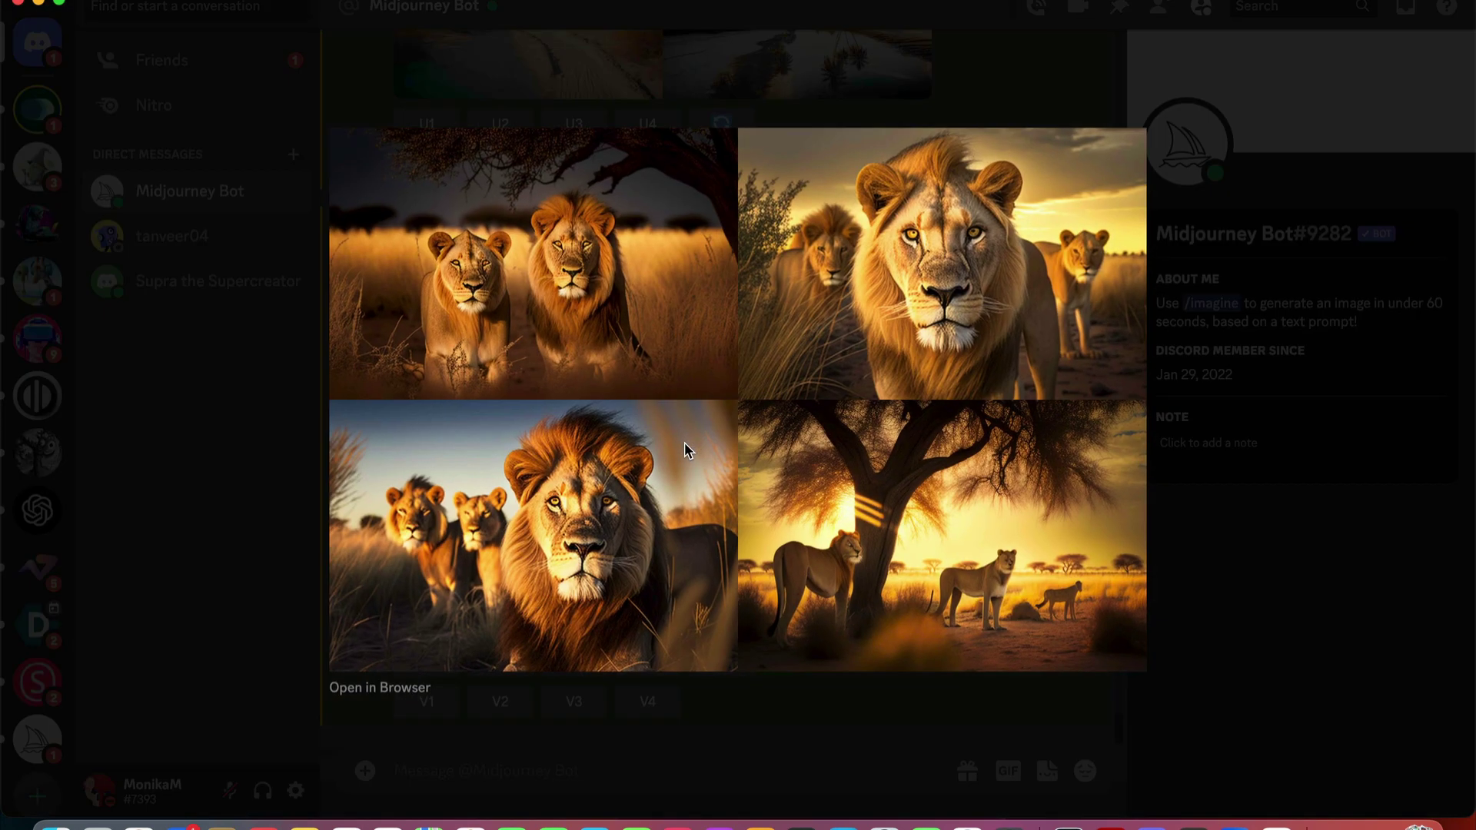